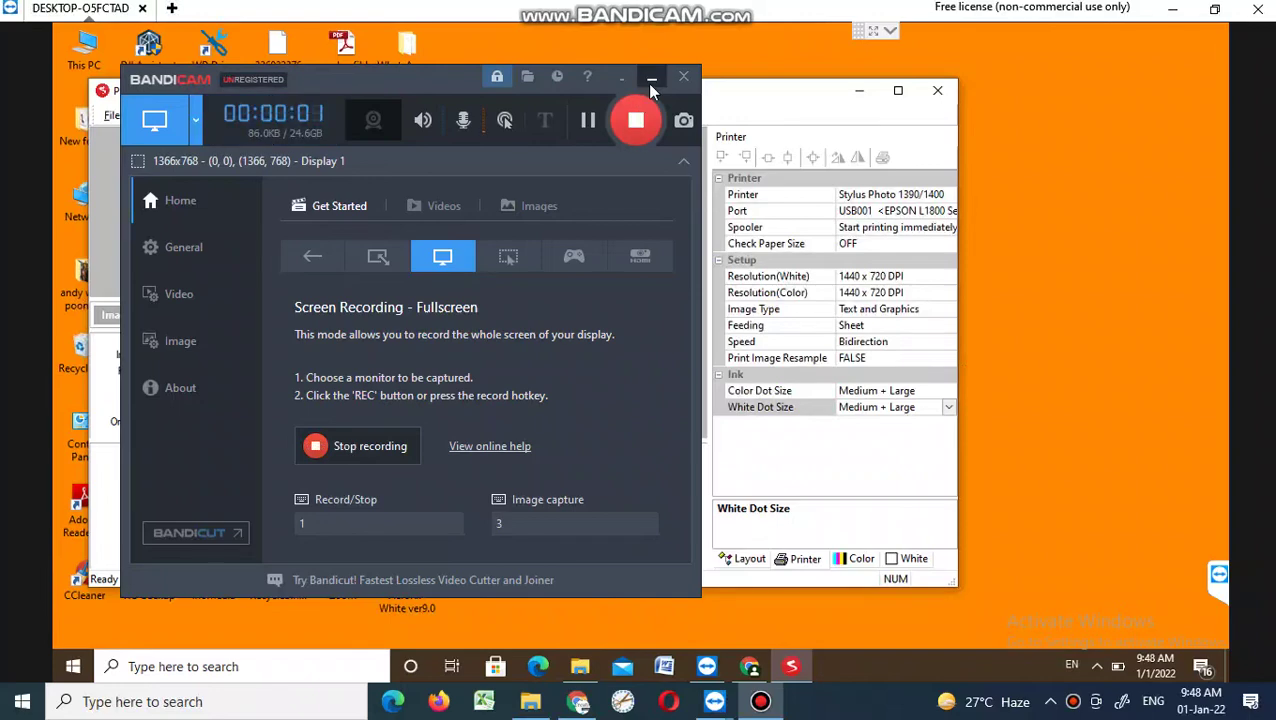
# Open Epson Status Monitor 3 for the L1800 from the tray and confirm it reports Ready
pyautogui.click(651, 79)
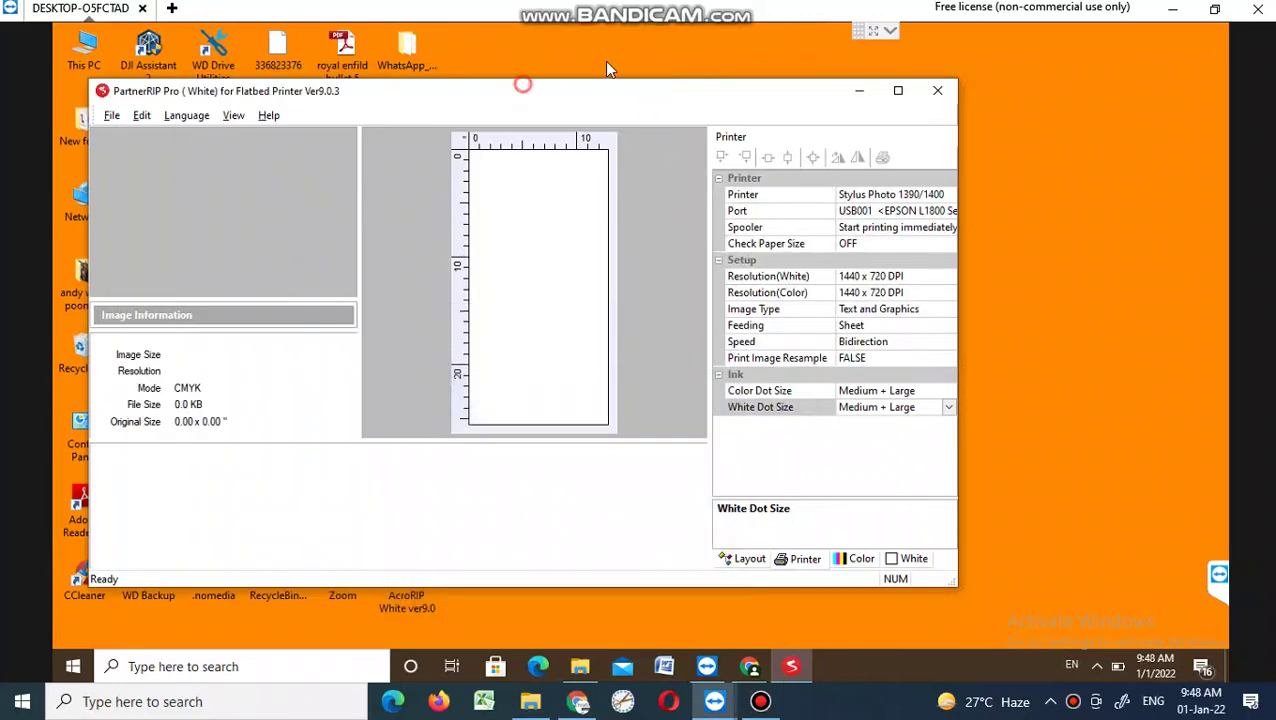
pyautogui.click(1098, 668)
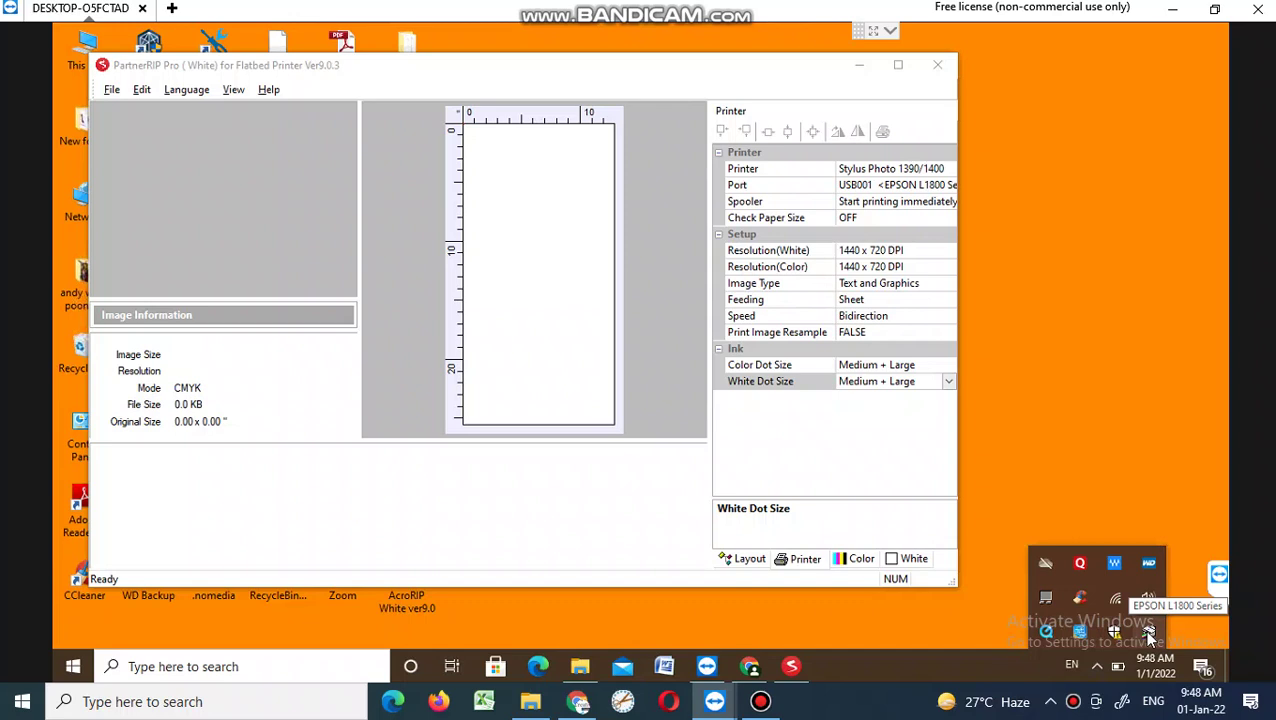
pyautogui.doubleClick(1148, 634)
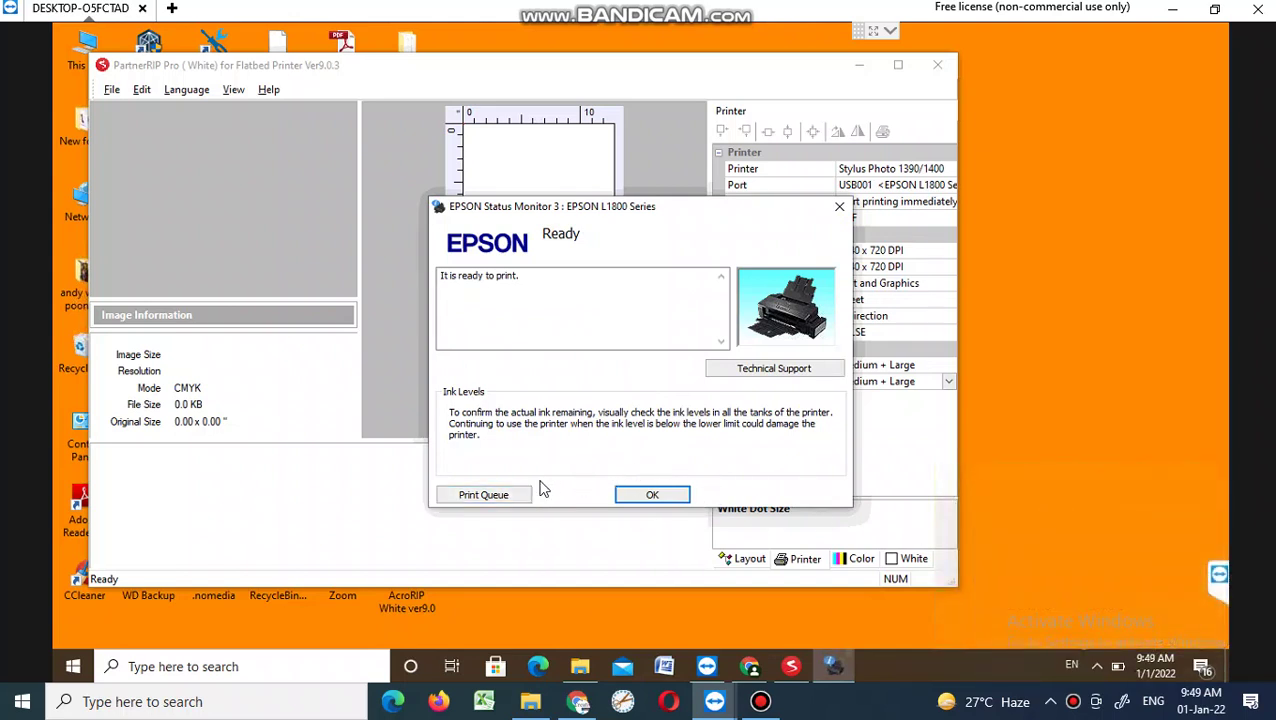
pyautogui.moveTo(538, 282); pyautogui.dragTo(440, 282)
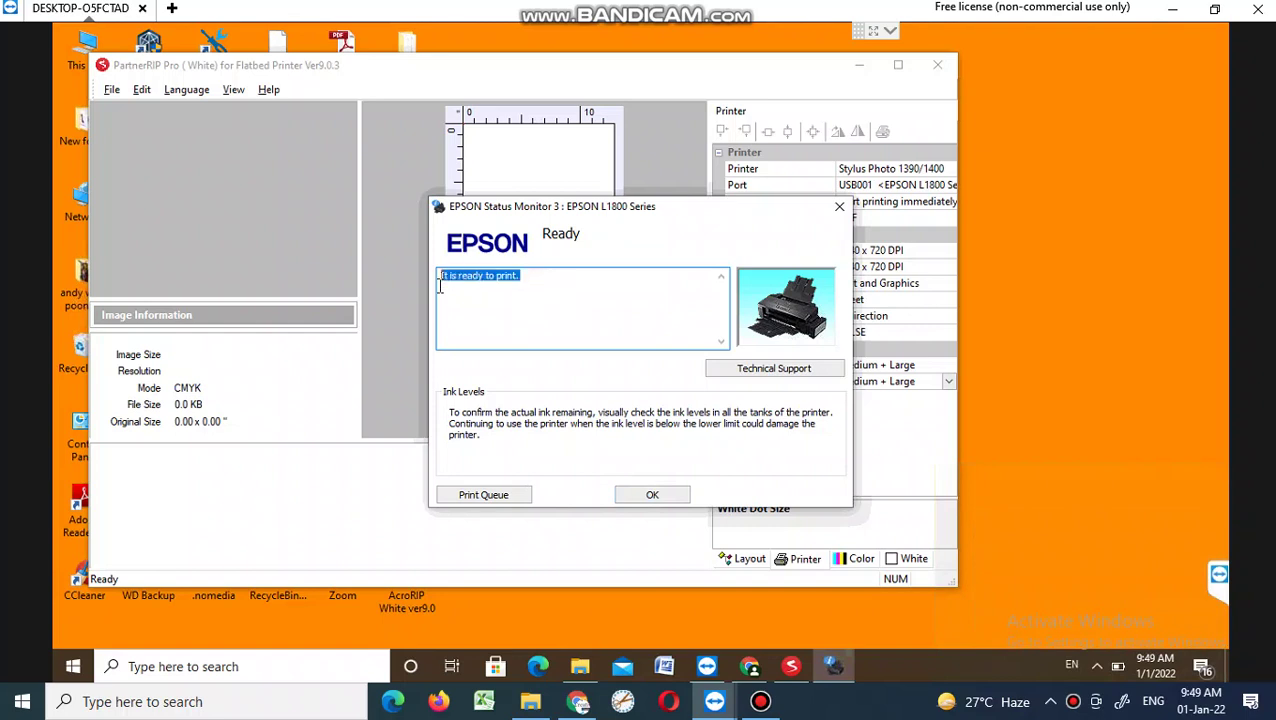
pyautogui.click(486, 305)
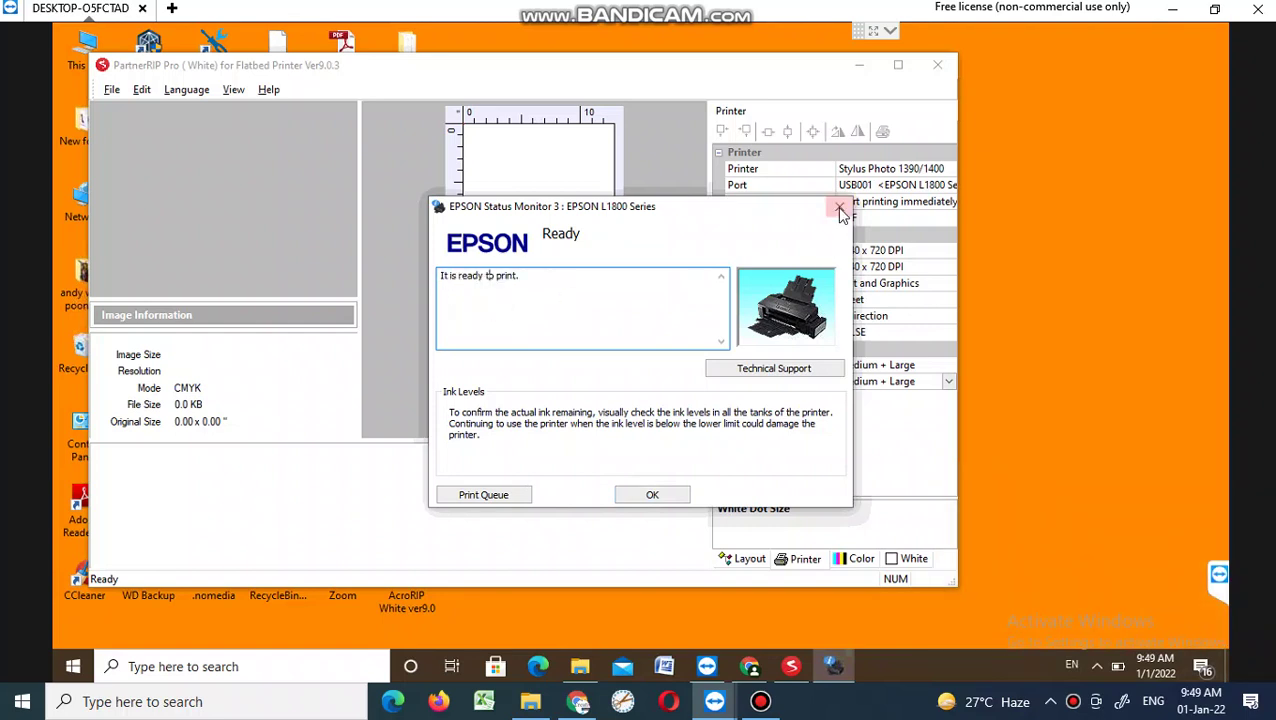
pyautogui.click(1097, 666)
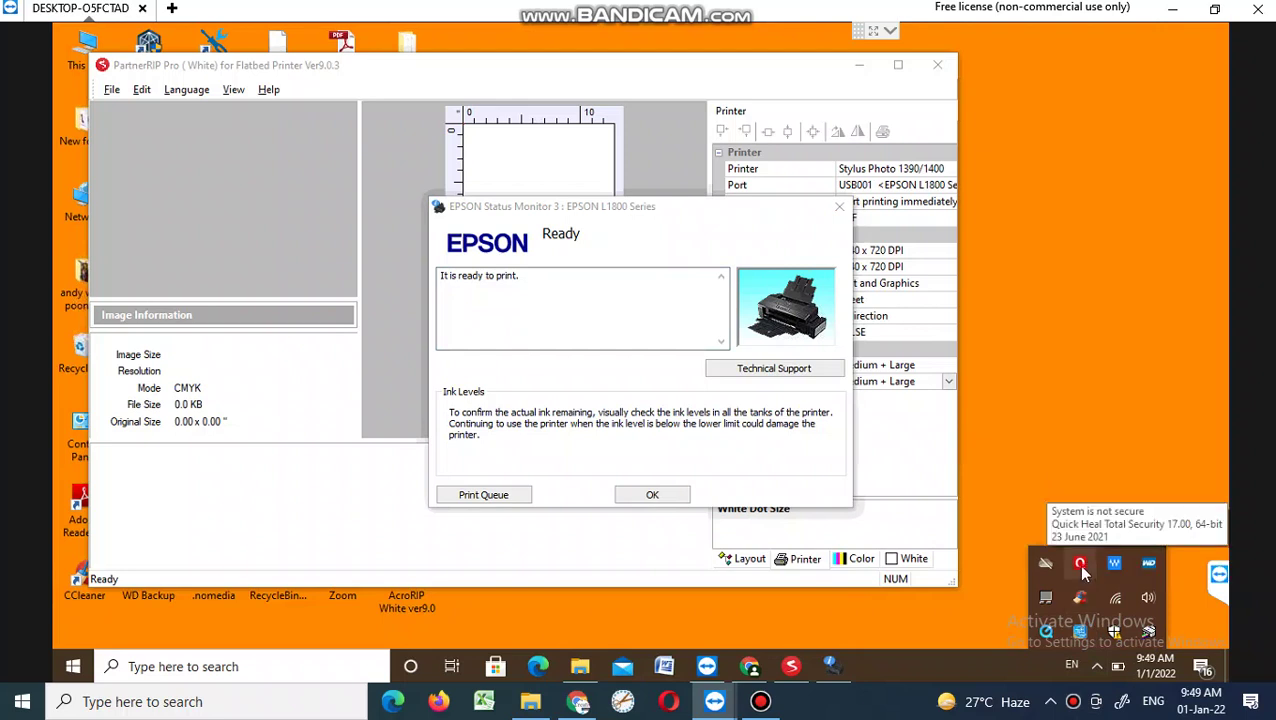
# Permanently disable Quick Heal virus protection from its tray quick-actions menu
pyautogui.click(1080, 566)
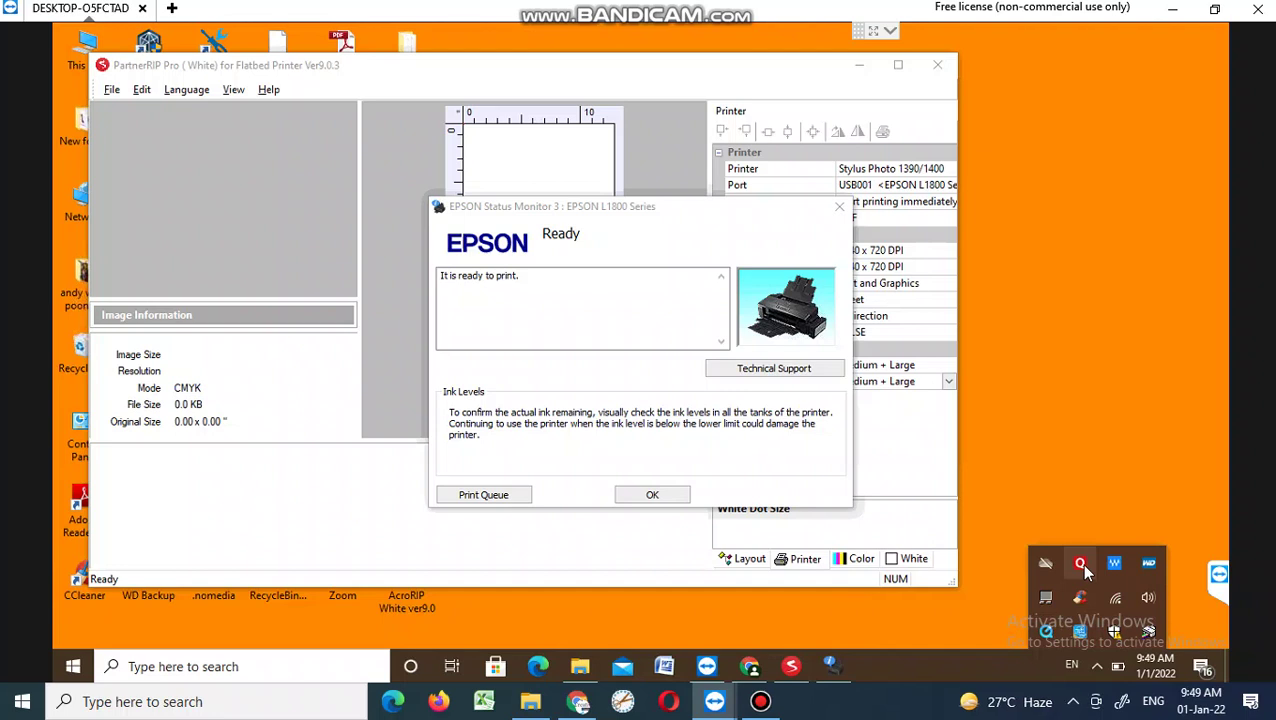
pyautogui.click(1081, 565)
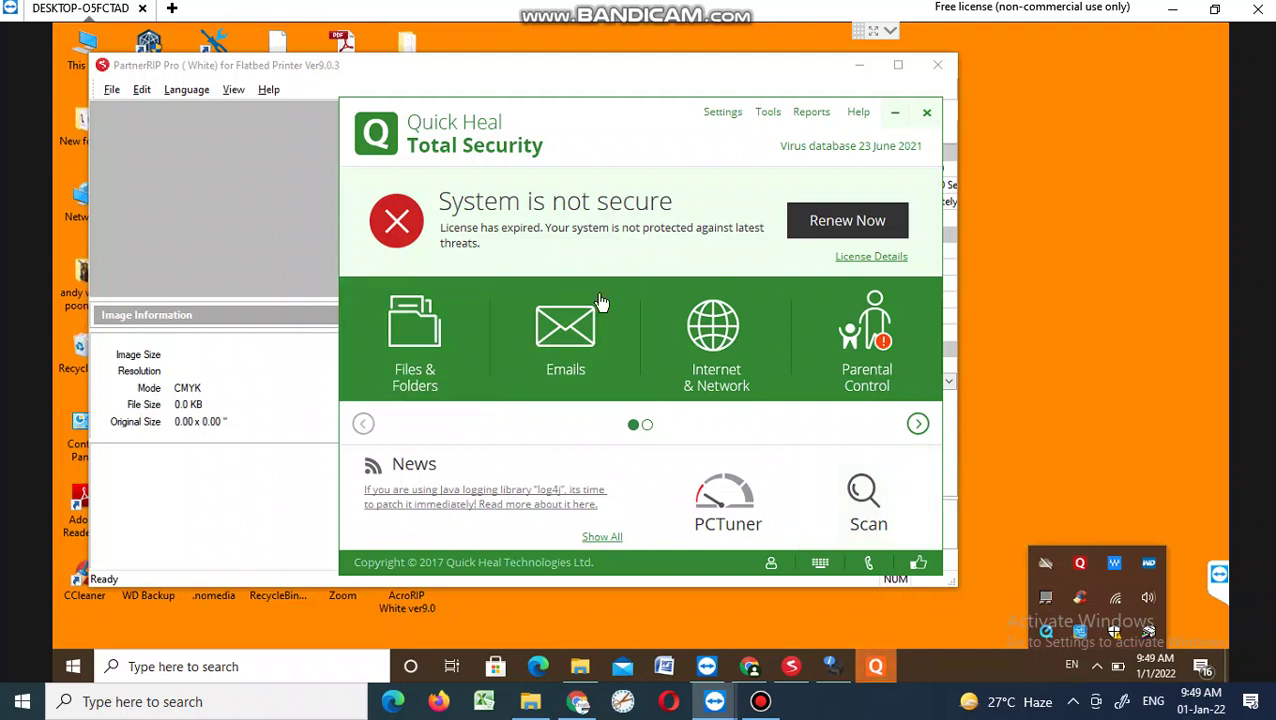
pyautogui.rightClick(1081, 564)
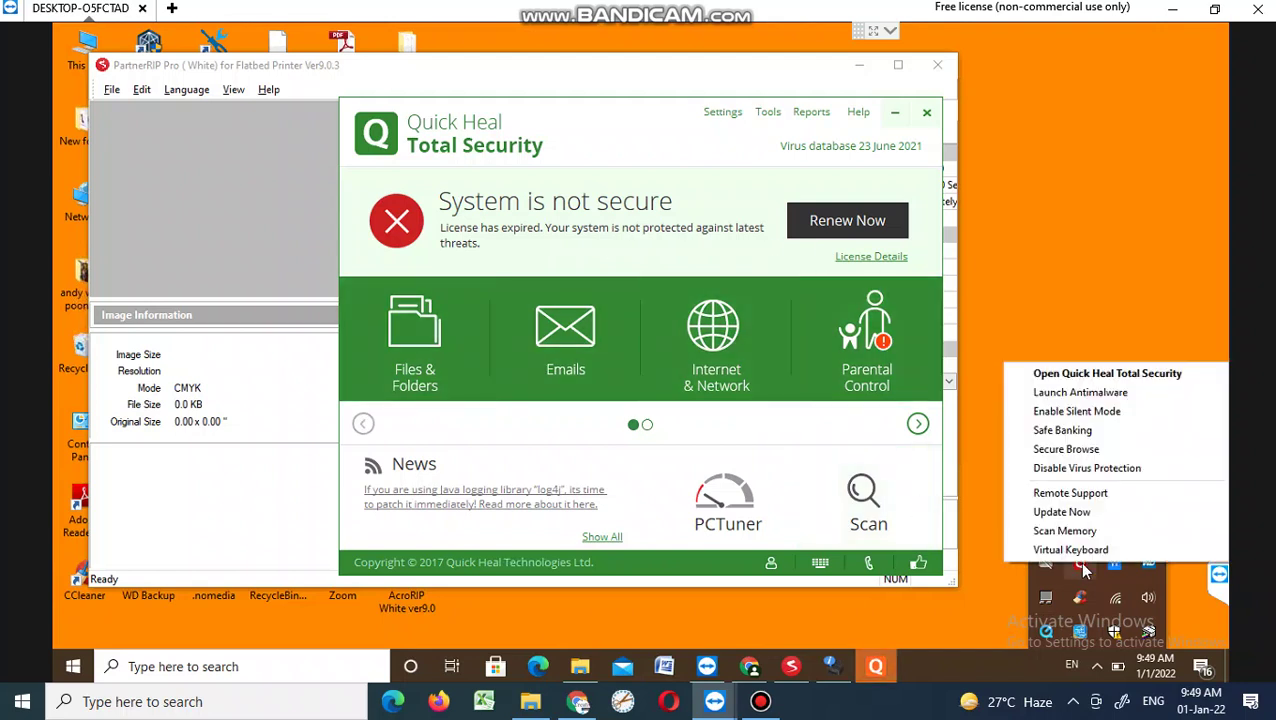
pyautogui.click(1075, 467)
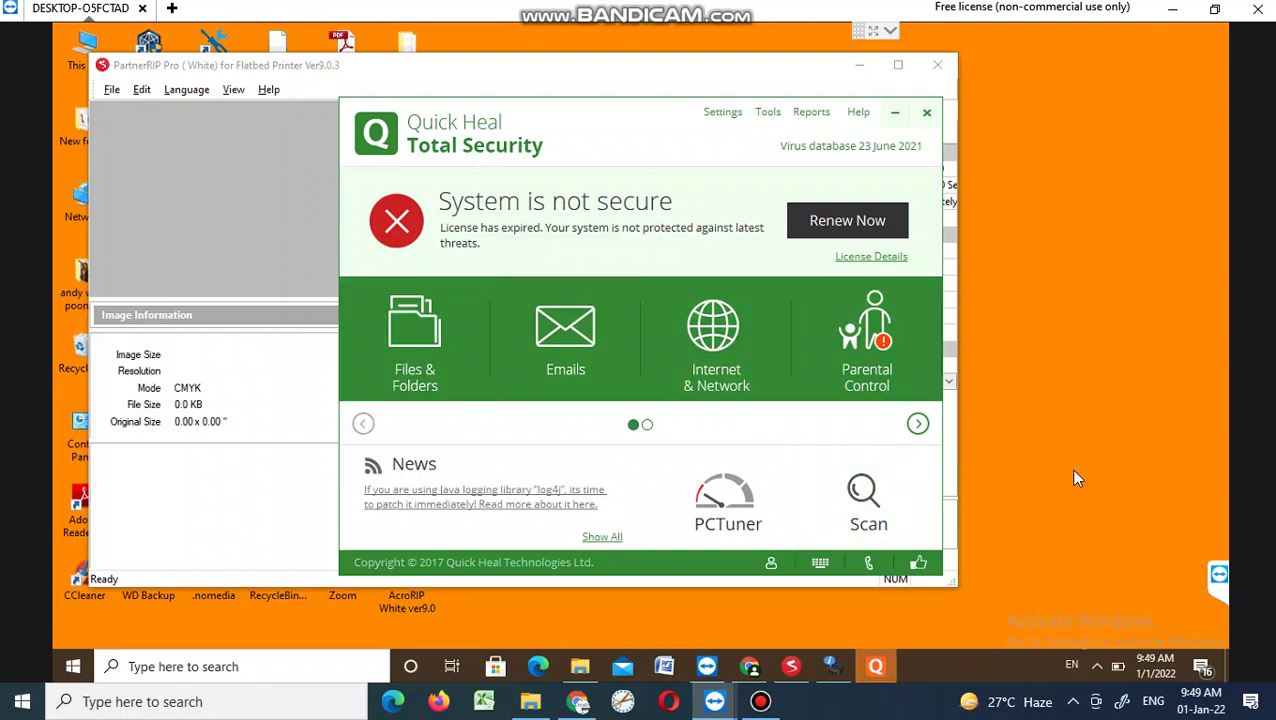
pyautogui.click(655, 367)
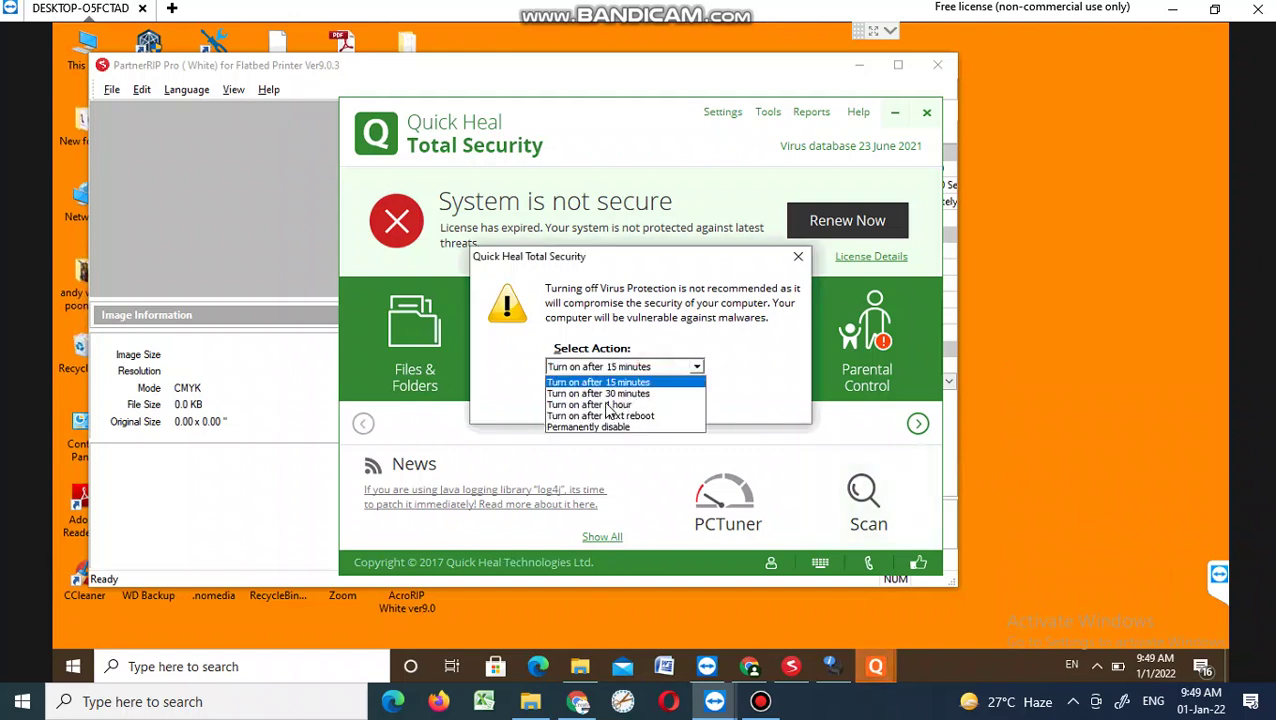
pyautogui.click(593, 427)
pyautogui.click(605, 396)
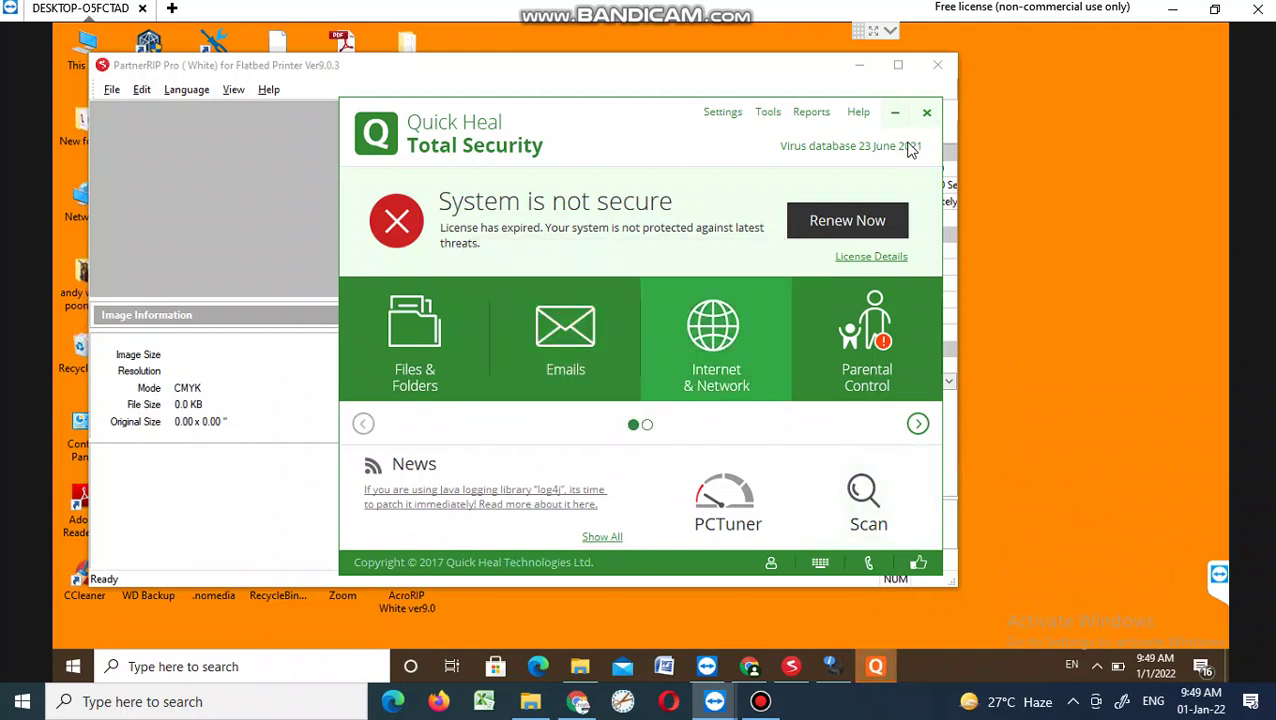
# Close Quick Heal and bring the PartnerRIP window forward, shifted right
pyautogui.click(927, 116)
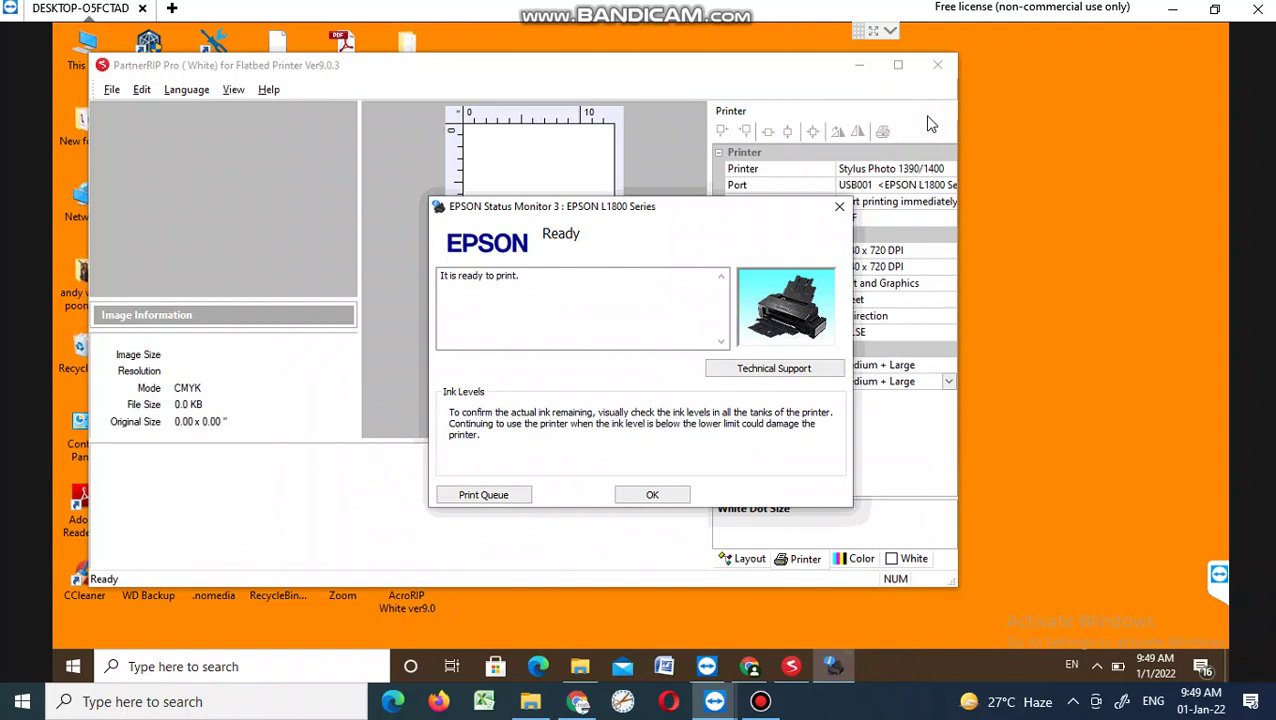
pyautogui.click(706, 65)
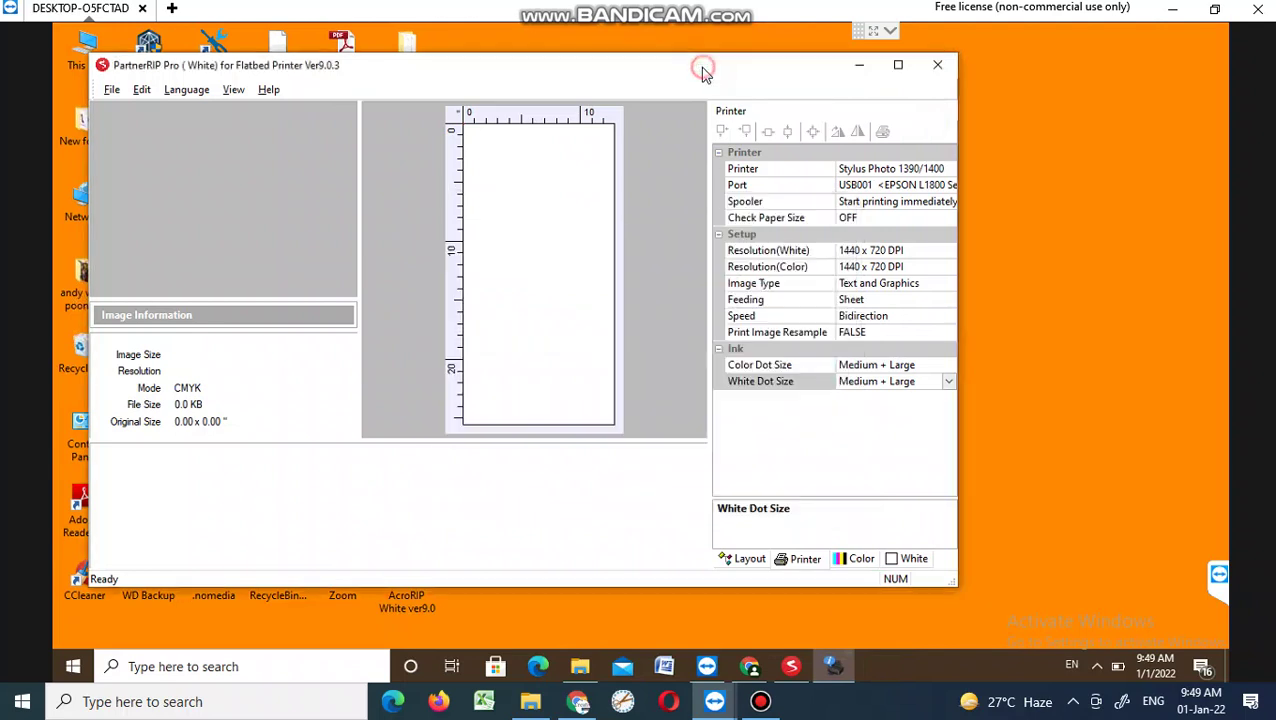
pyautogui.moveTo(650, 71); pyautogui.dragTo(815, 77)
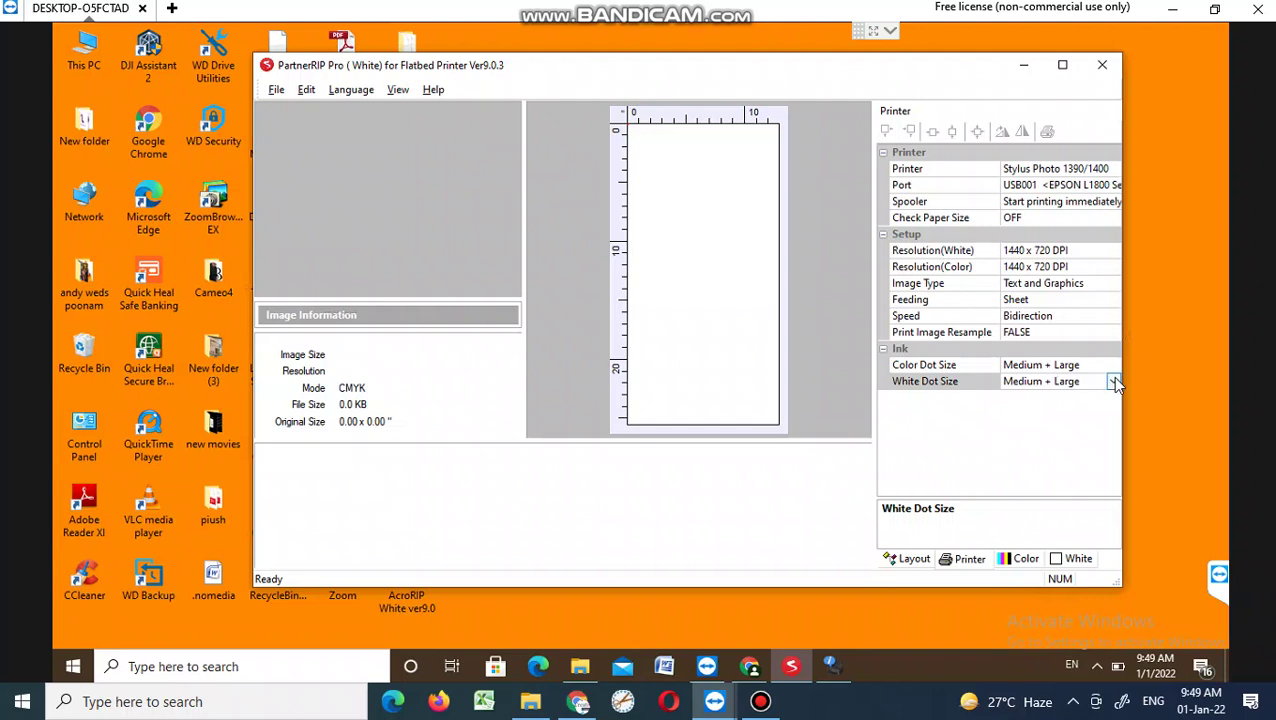
# Set Printer to Stylus Photo 1390/1400 and Port to USB001 <EPSON L1800 Series>
pyautogui.click(1088, 170)
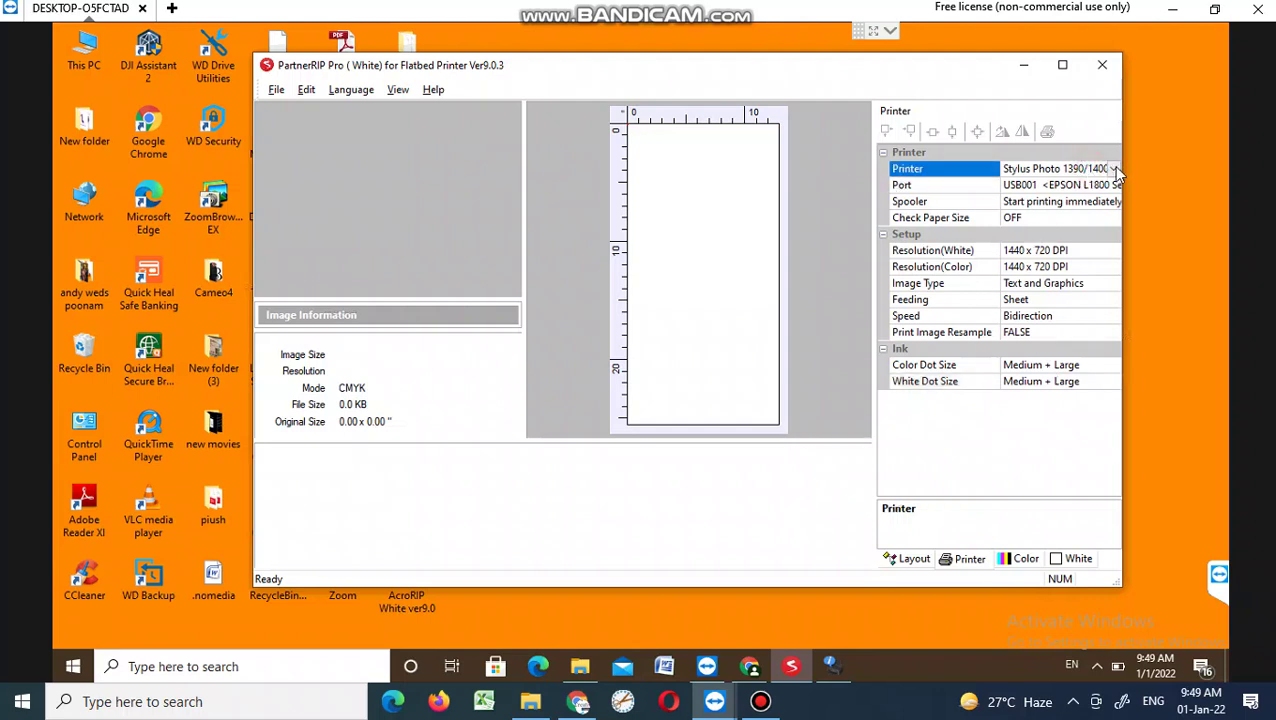
pyautogui.click(1114, 170)
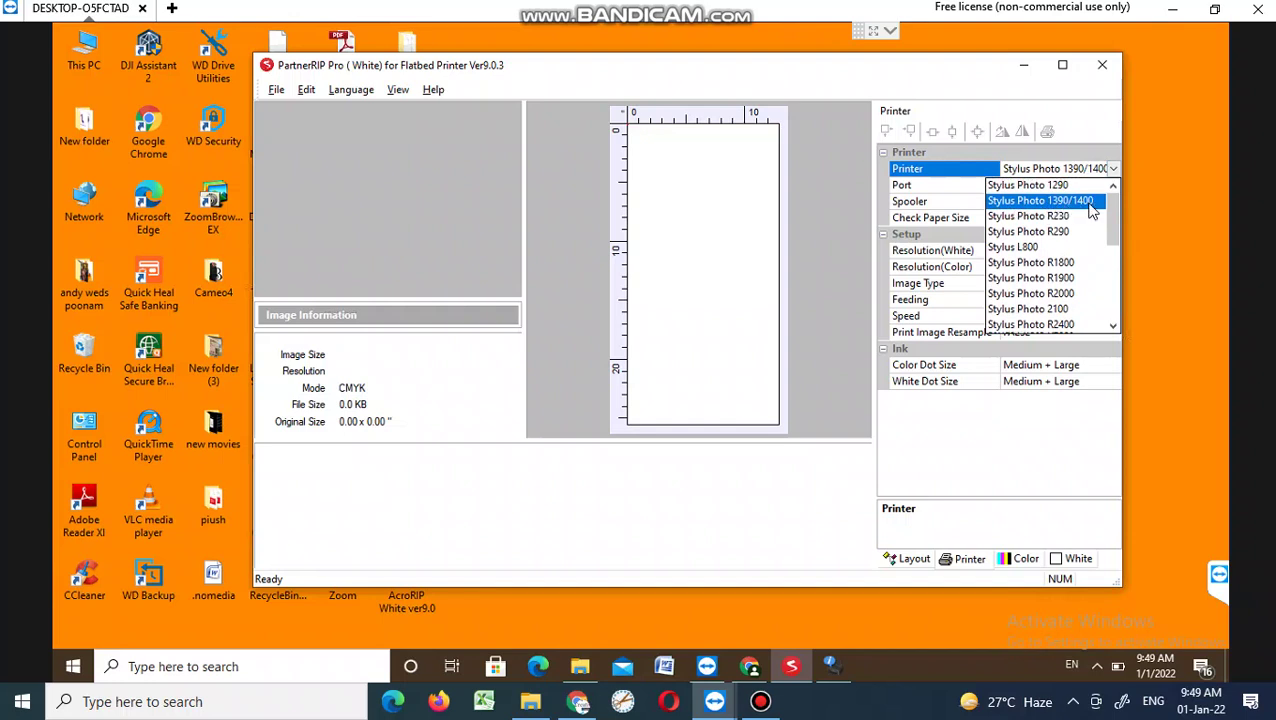
pyautogui.click(1090, 205)
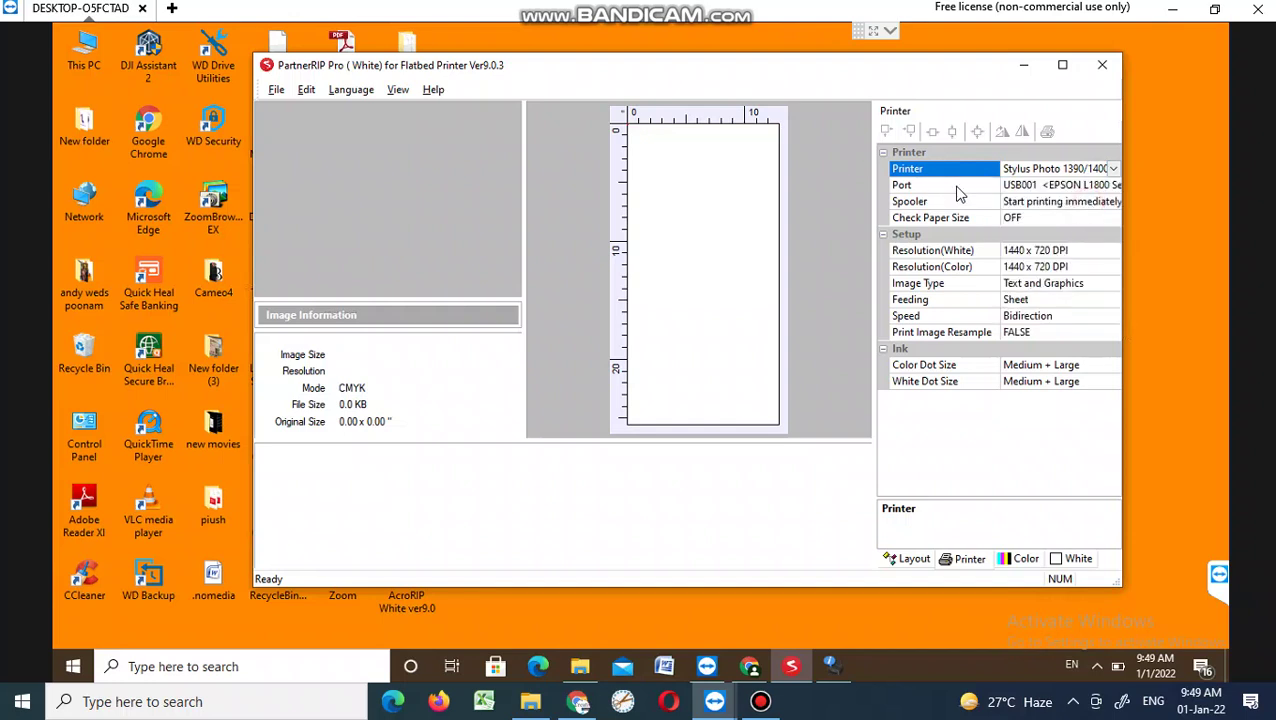
pyautogui.click(1110, 186)
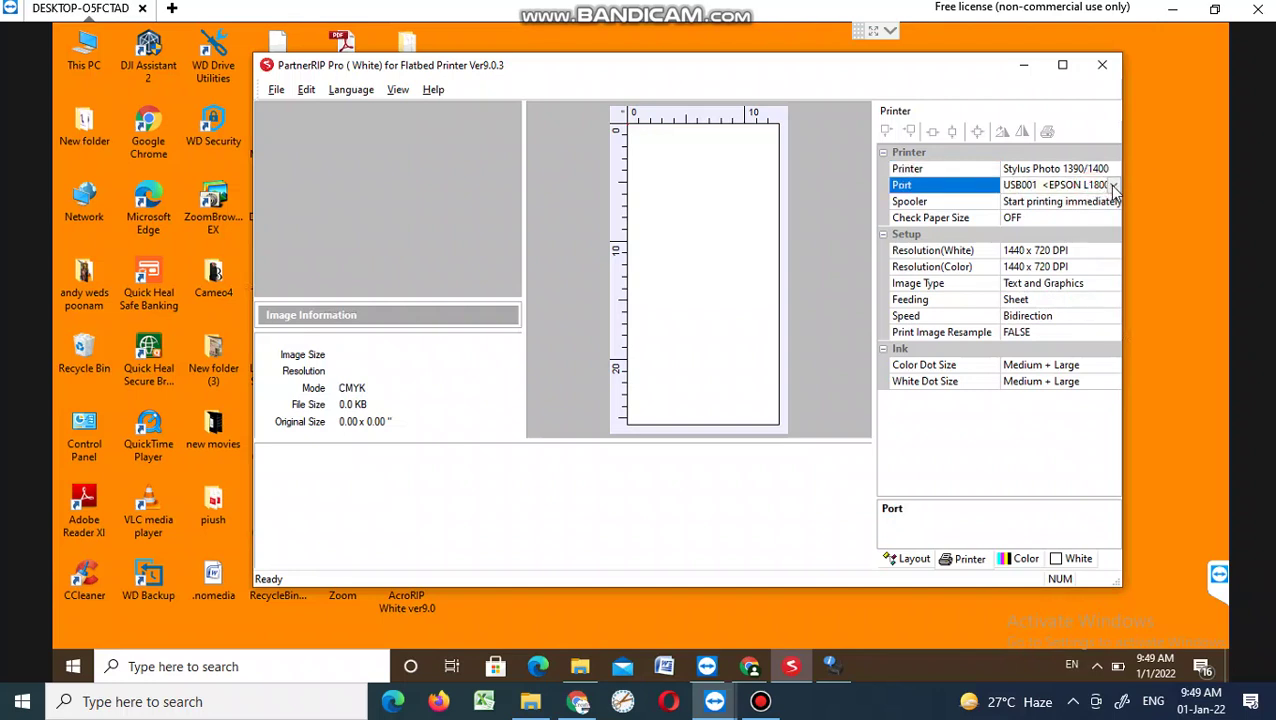
pyautogui.click(1113, 186)
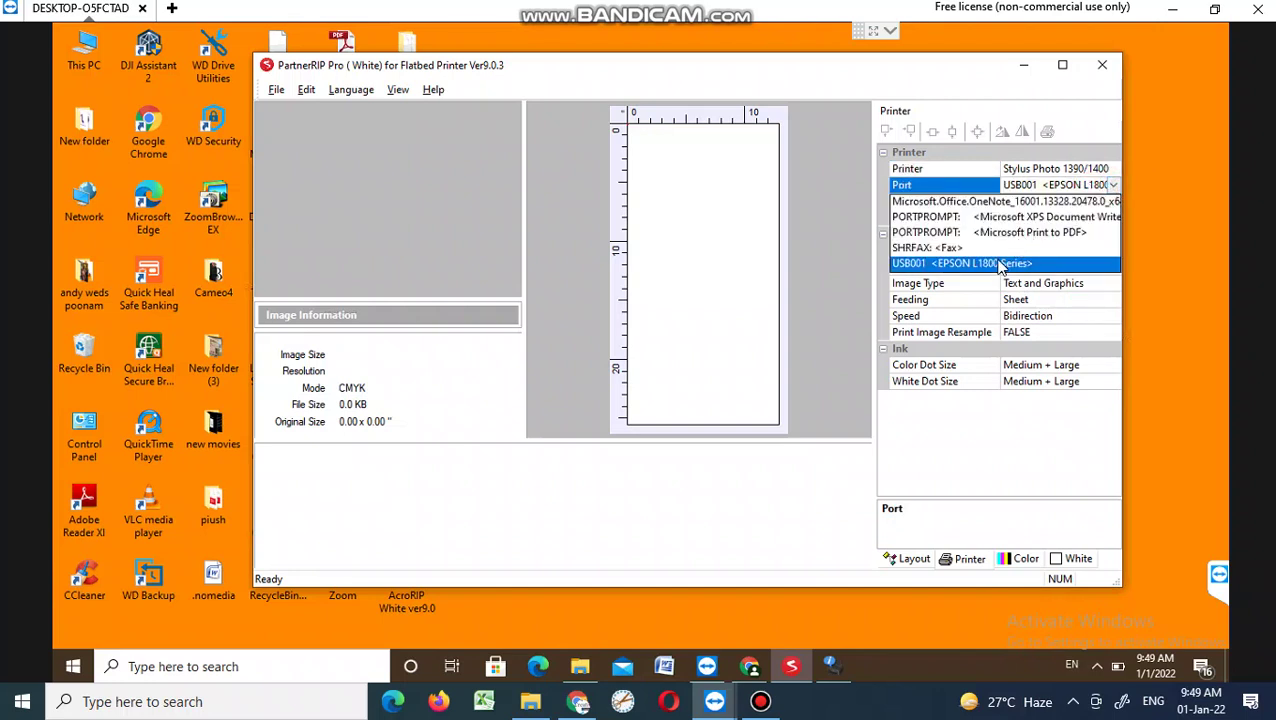
pyautogui.click(990, 266)
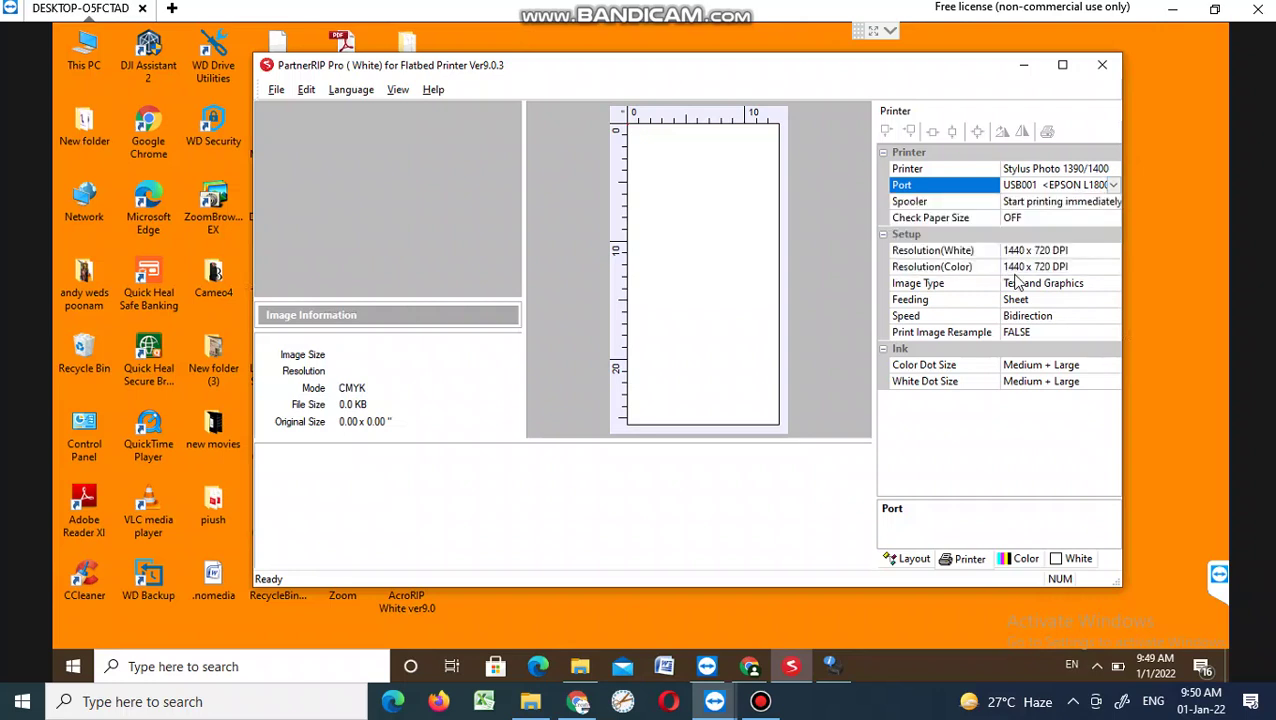
# Review the Check Paper Size and Color Dot Size settings
pyautogui.click(1045, 367)
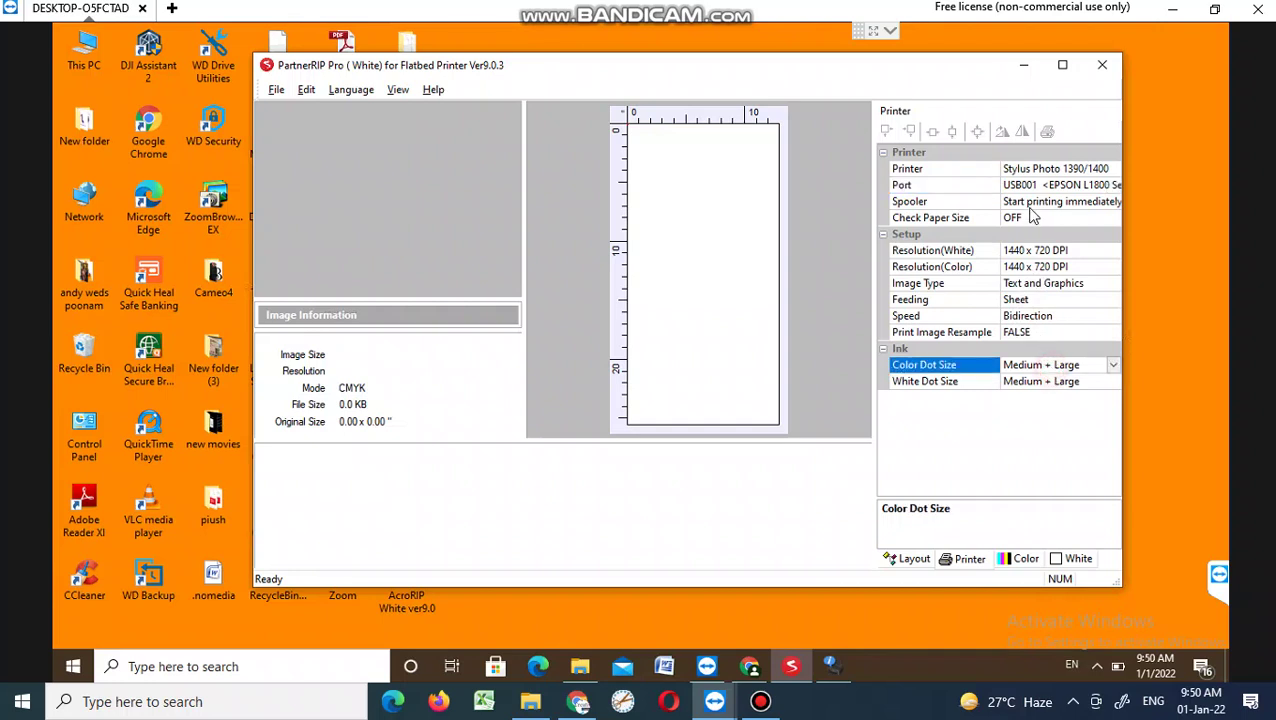
pyautogui.click(1014, 217)
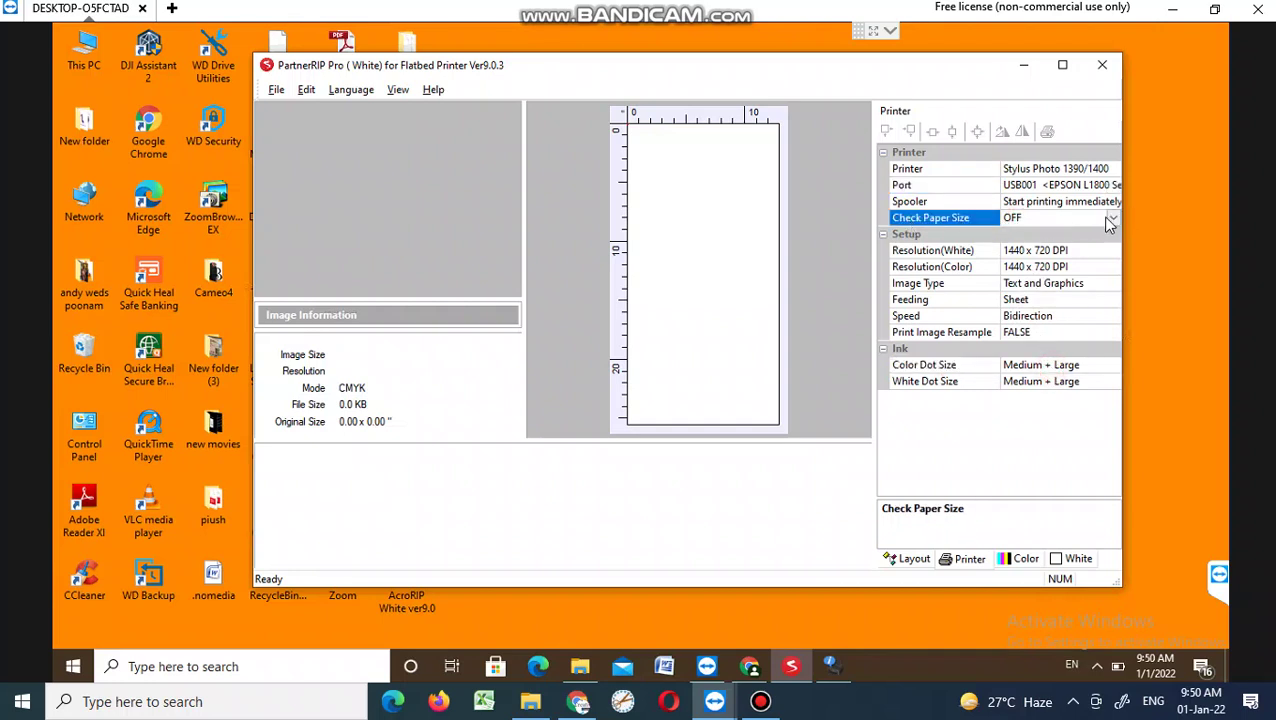
pyautogui.click(1040, 365)
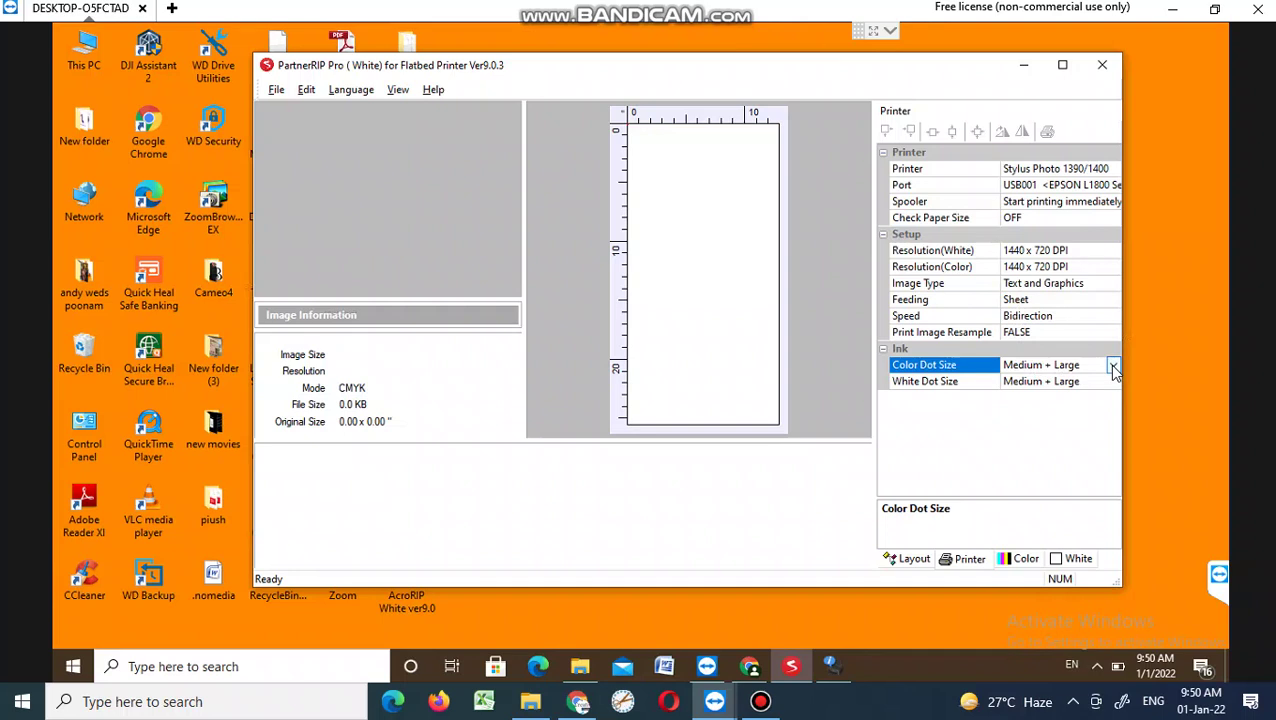
# In Color Management choose the YKWWMC ink channel, ink limit 70 and white limit 100
pyautogui.click(1015, 560)
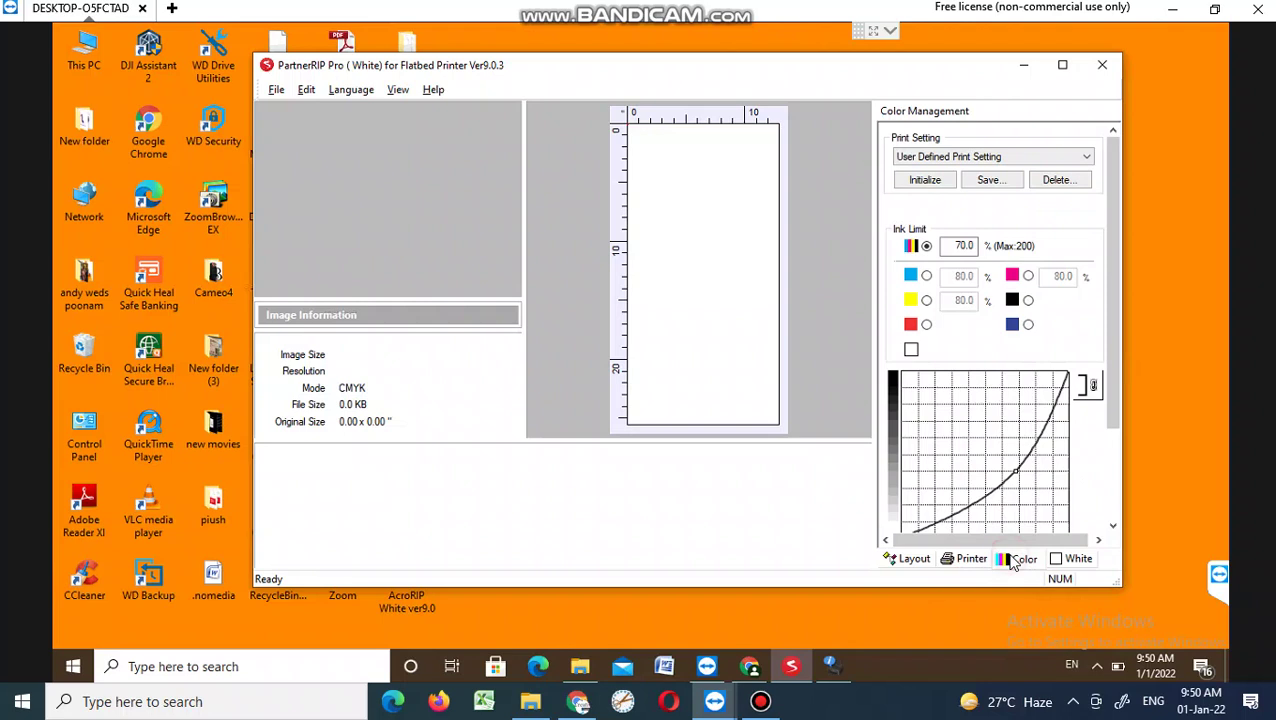
pyautogui.click(1013, 211)
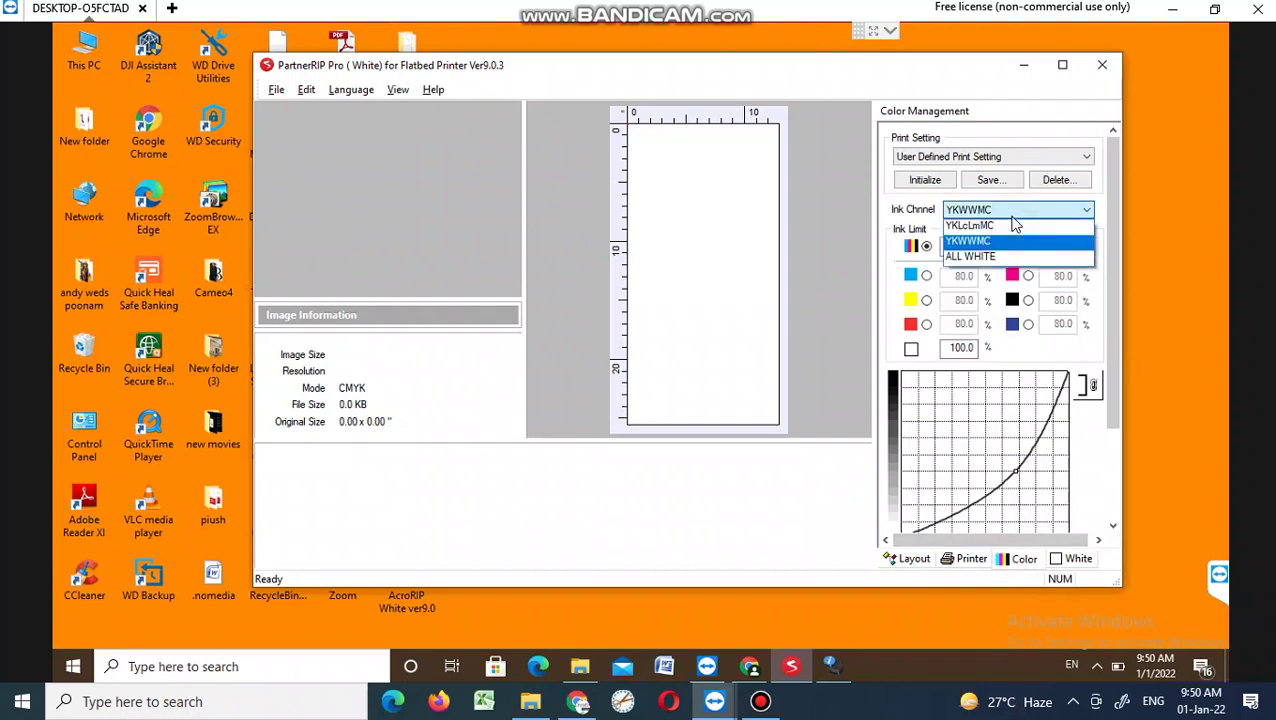
pyautogui.click(966, 242)
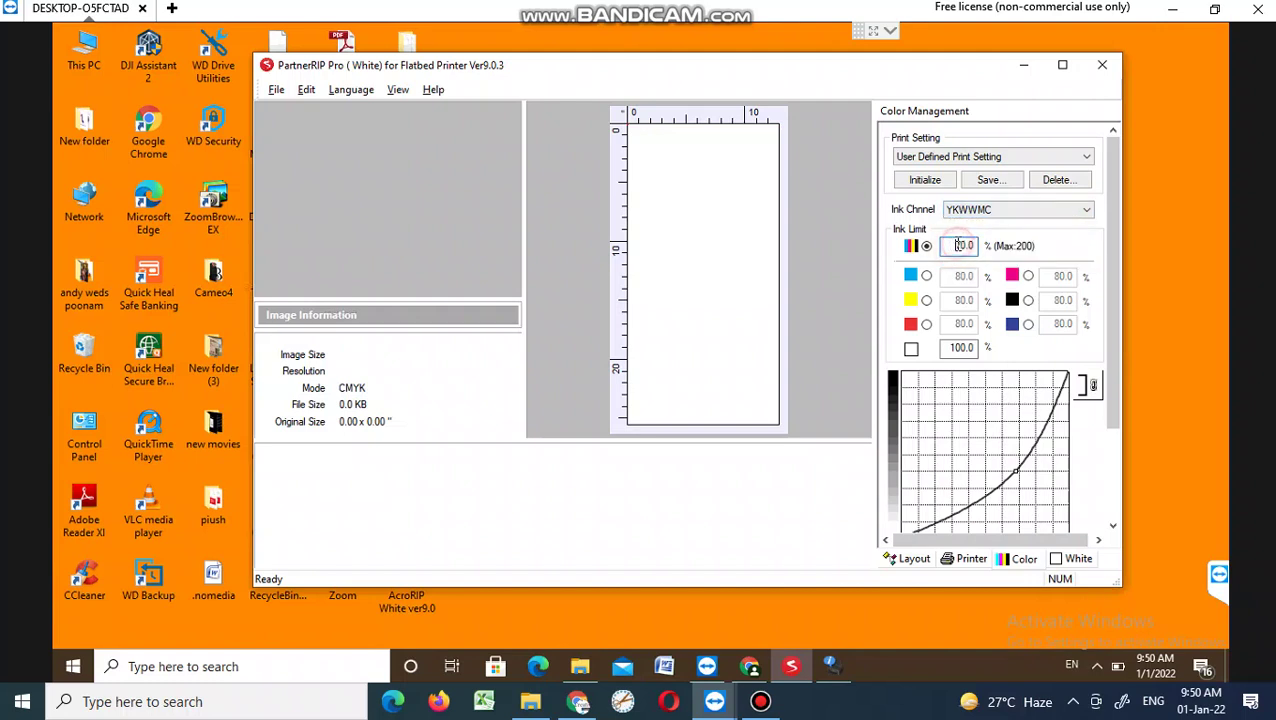
pyautogui.write('7')
pyautogui.moveTo(955, 249); pyautogui.dragTo(976, 249)
pyautogui.moveTo(942, 348); pyautogui.dragTo(1015, 357)
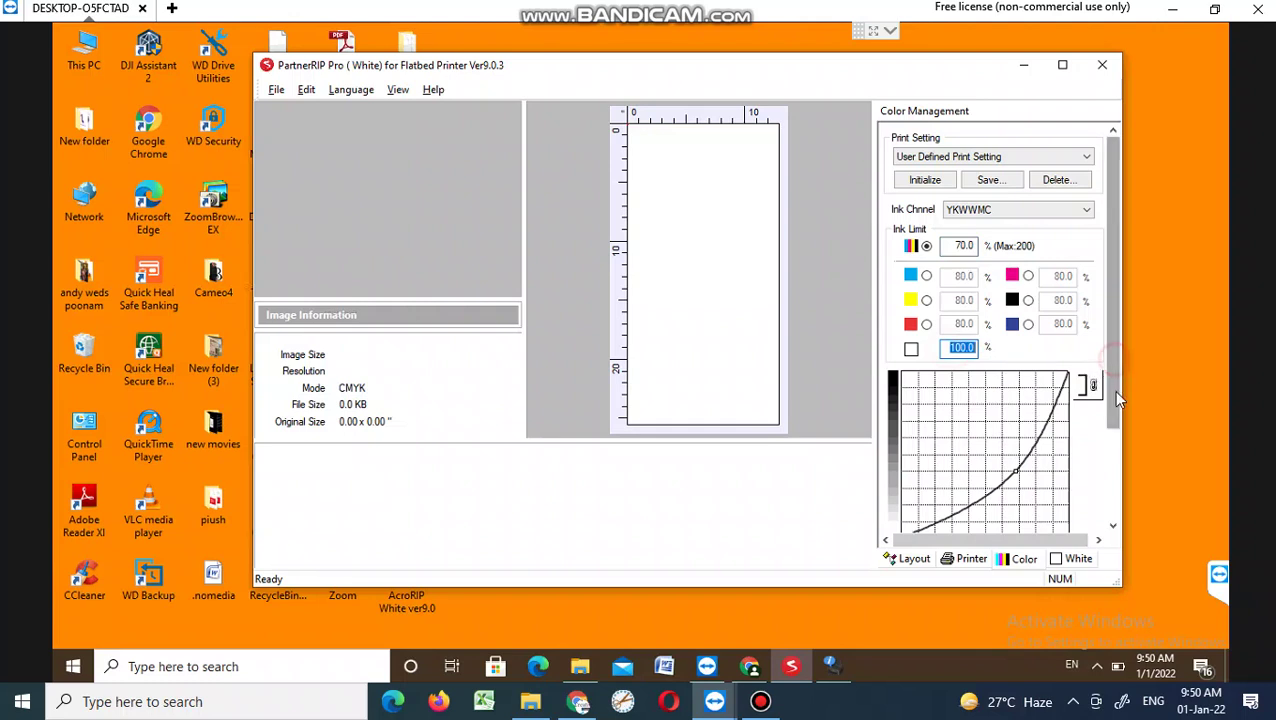
pyautogui.moveTo(1110, 362); pyautogui.dragTo(1116, 478)
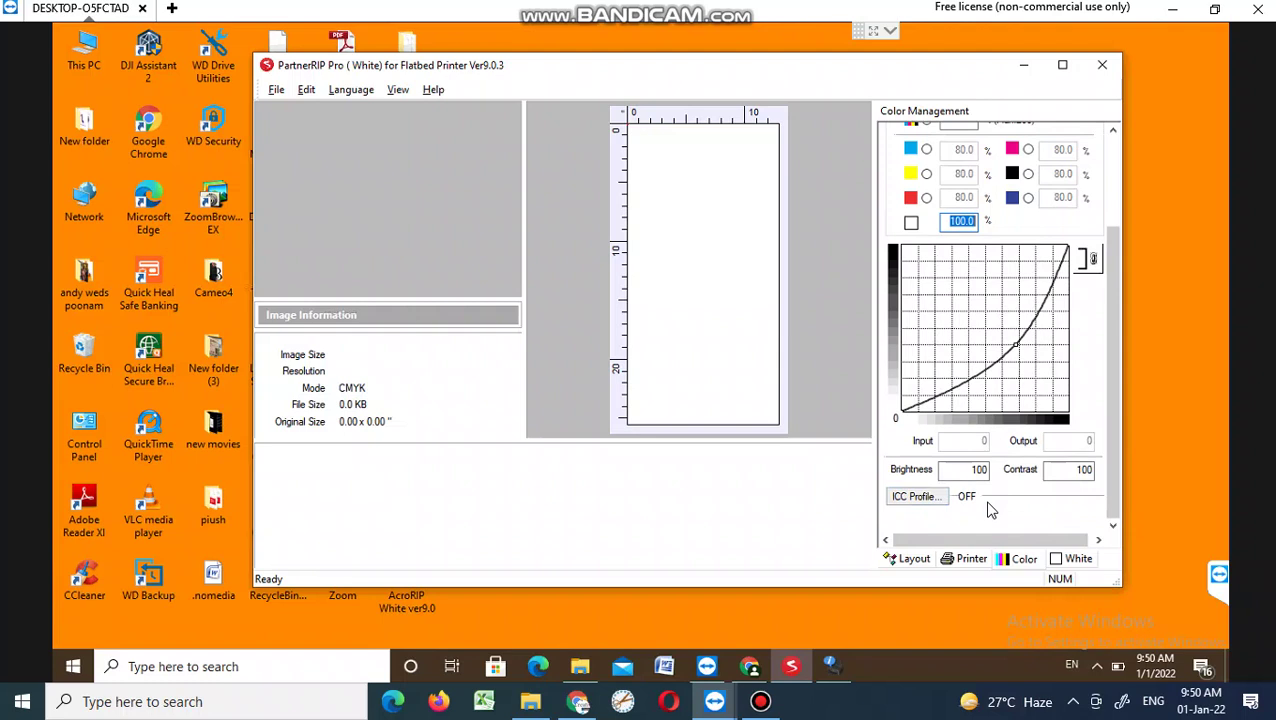
pyautogui.click(1116, 487)
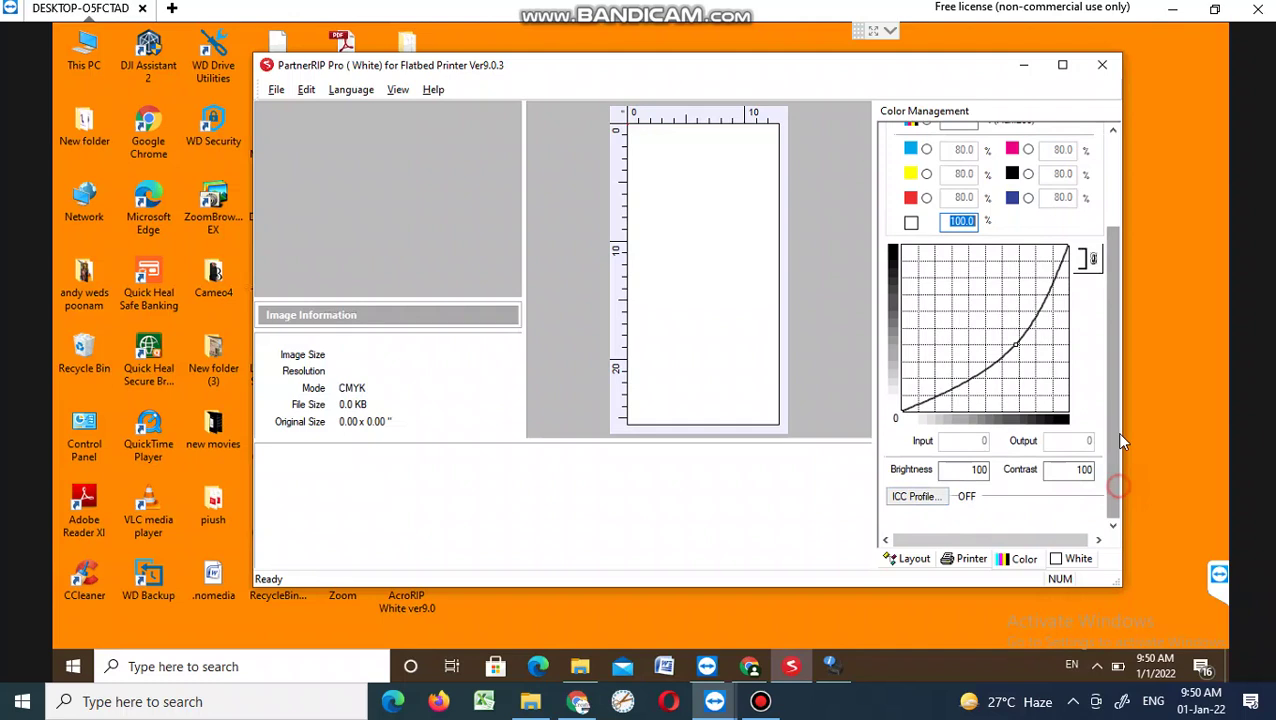
pyautogui.moveTo(1120, 440); pyautogui.dragTo(1116, 285)
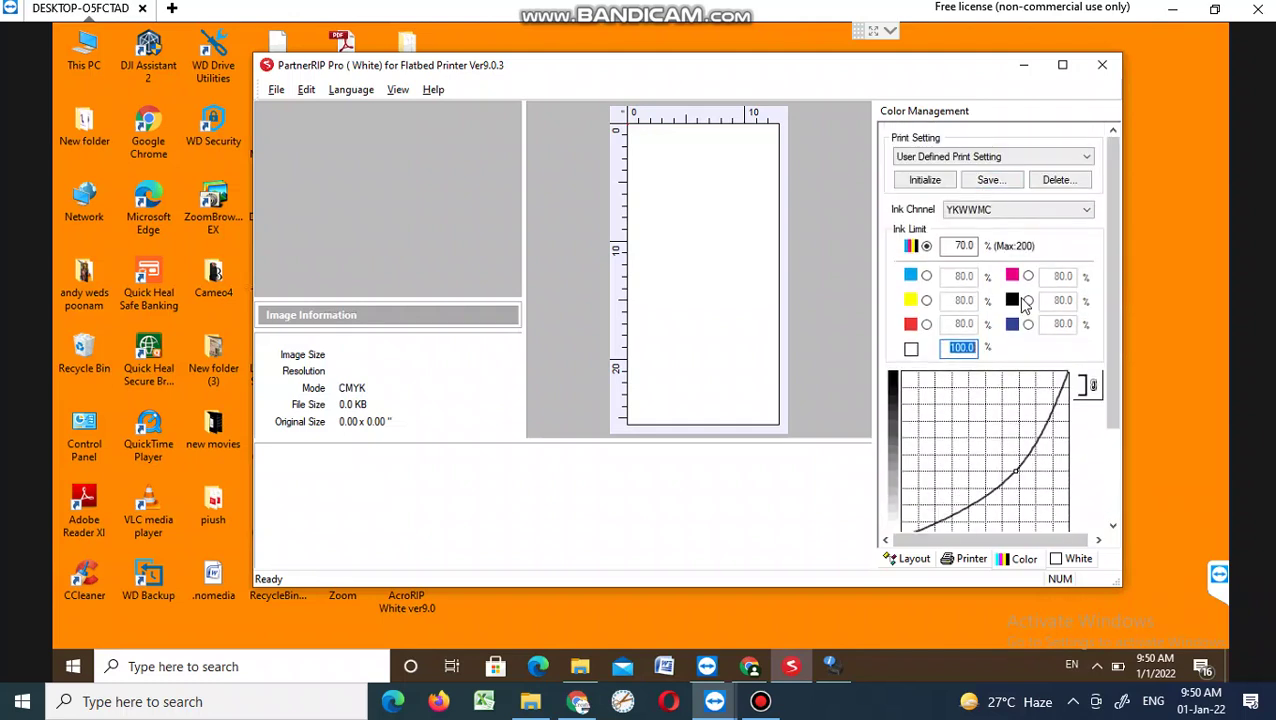
# Keep White Layer Generation on '100% White under any colored pixel'
pyautogui.click(1063, 558)
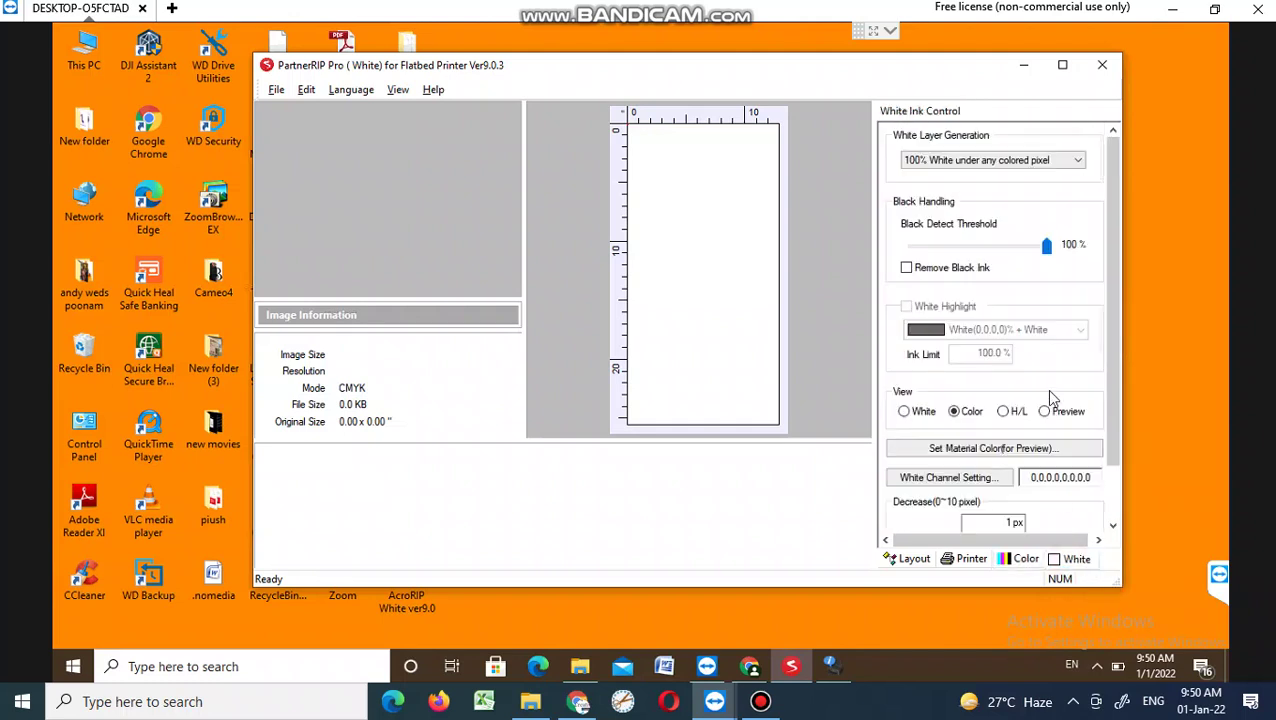
pyautogui.click(965, 160)
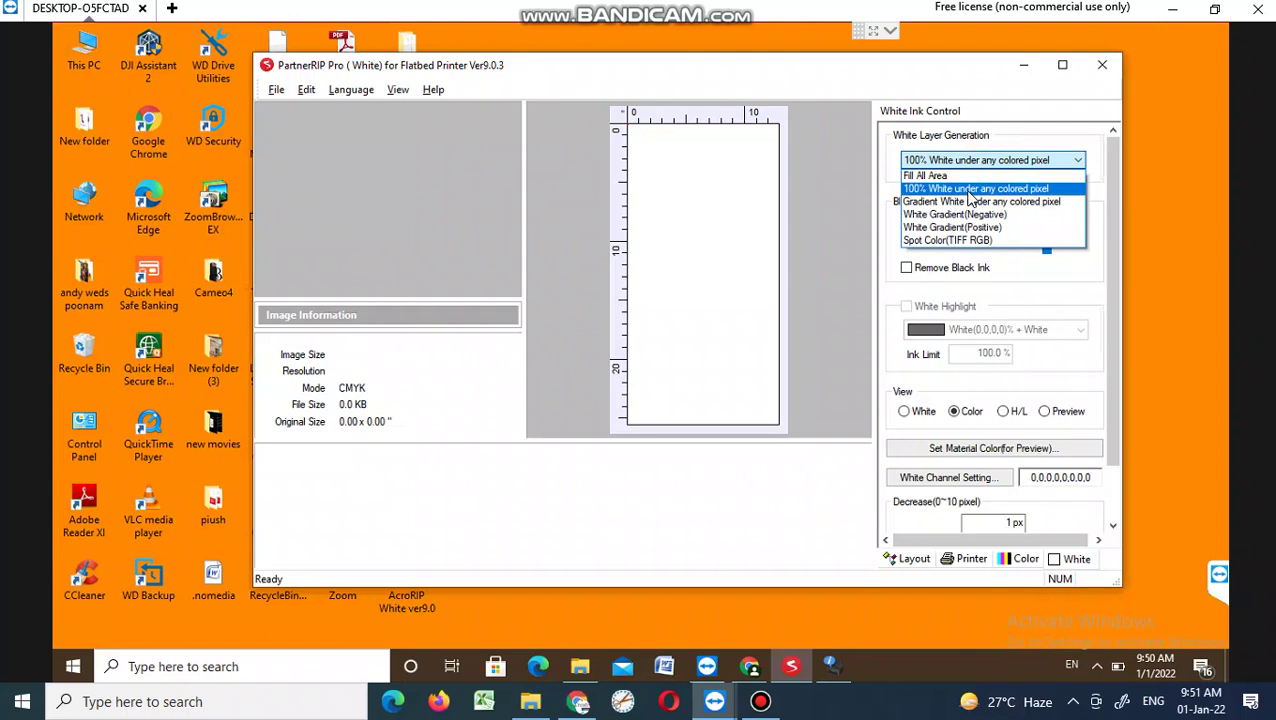
pyautogui.click(968, 189)
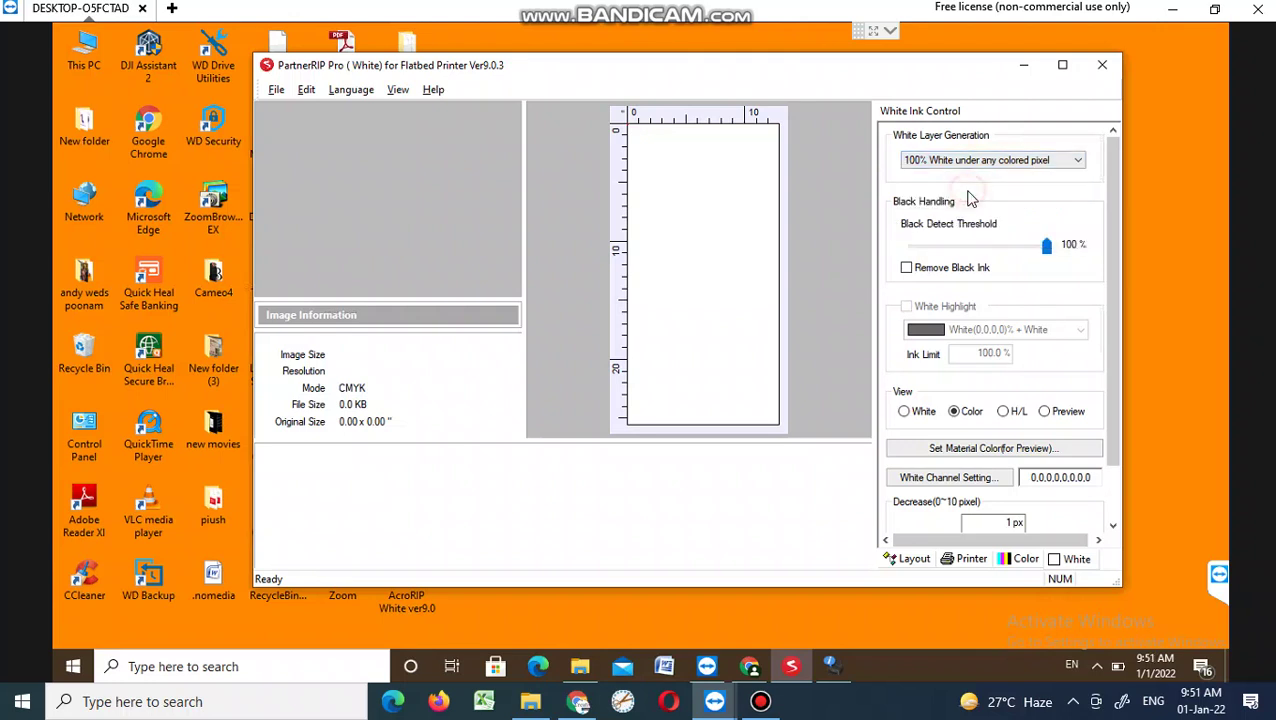
pyautogui.click(1046, 168)
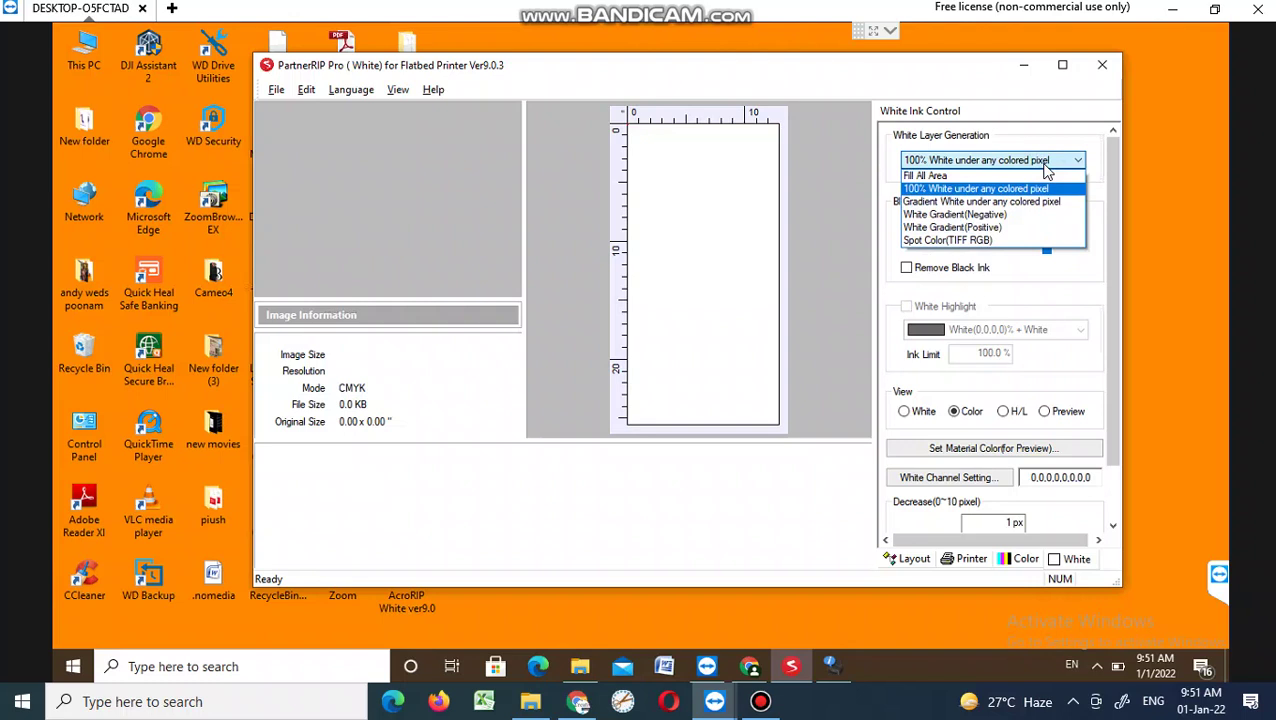
pyautogui.click(970, 188)
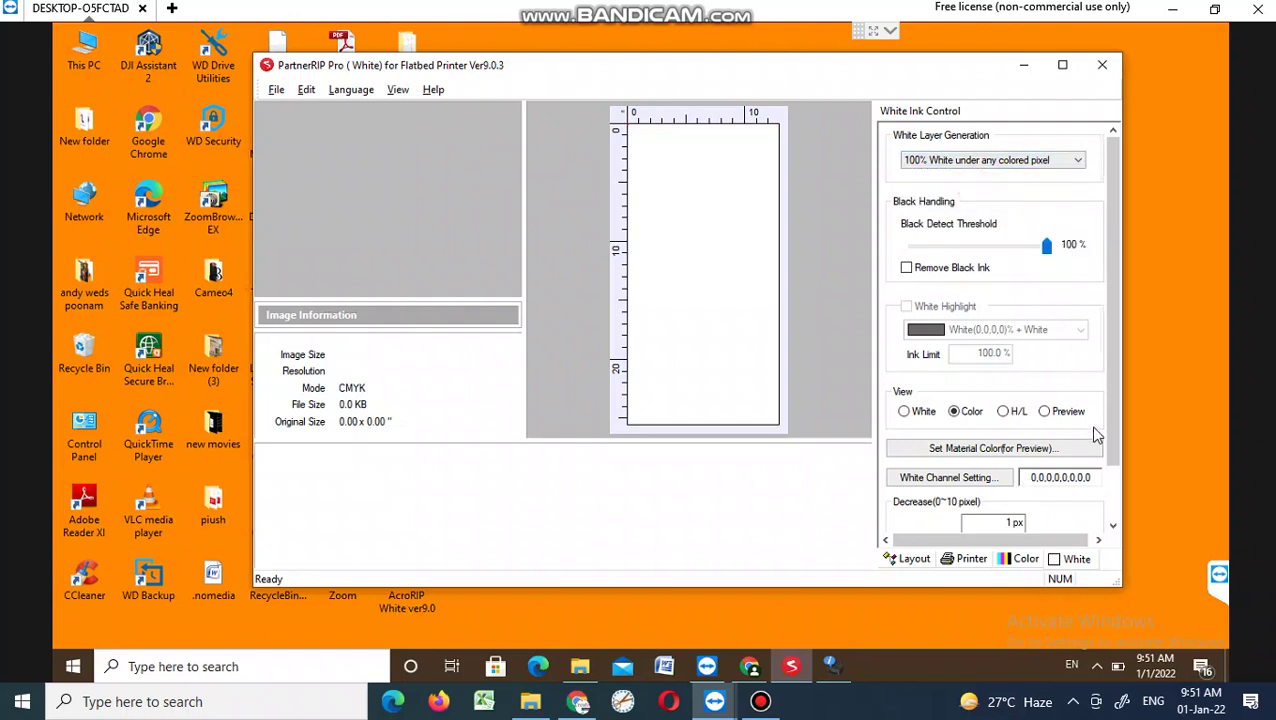
# Set the white-layer Decrease fields to 2 px per side
pyautogui.moveTo(1108, 400); pyautogui.dragTo(1015, 520)
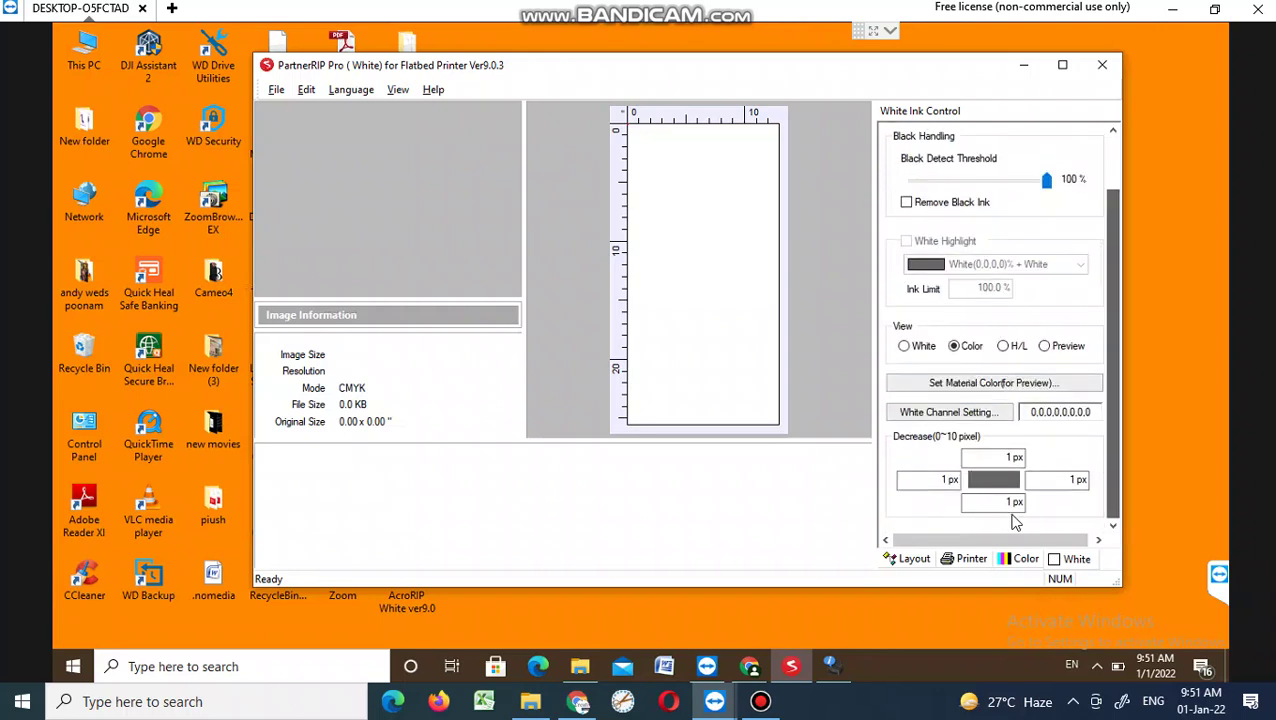
pyautogui.click(945, 480)
pyautogui.moveTo(940, 480); pyautogui.dragTo(975, 483)
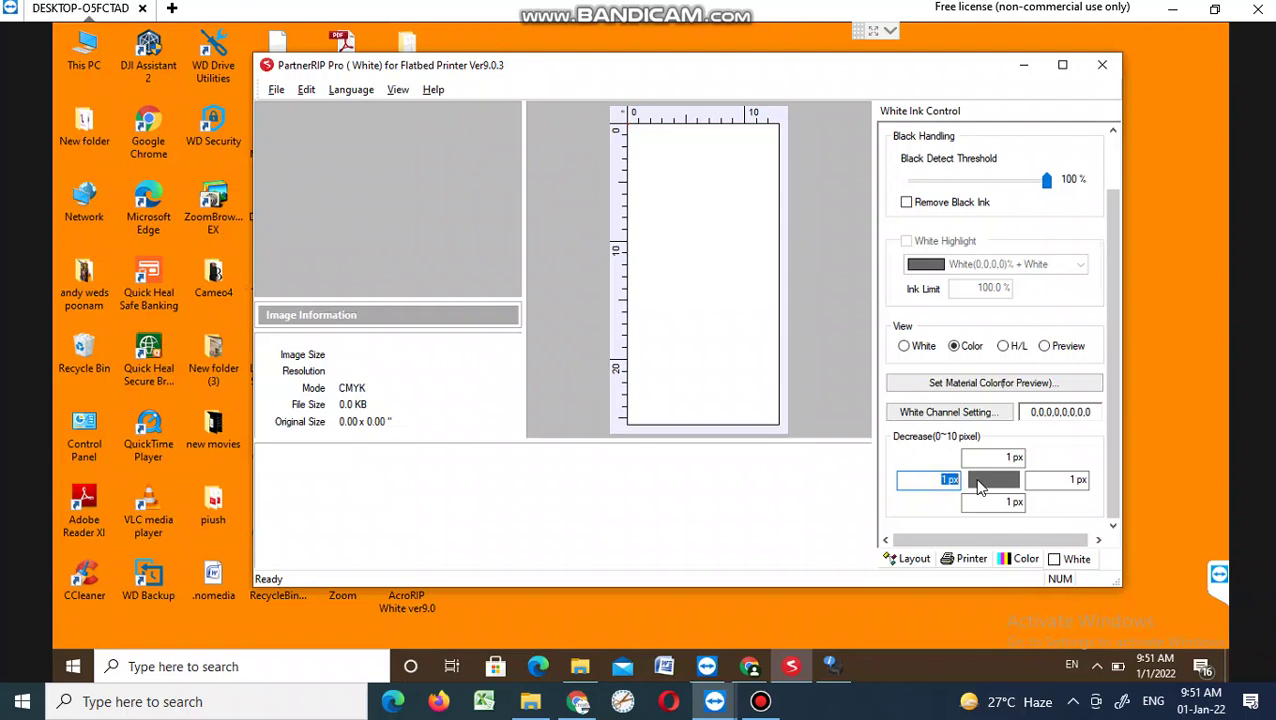
pyautogui.write('2')
pyautogui.press('Tab')
pyautogui.write('2')
pyautogui.press('Tab')
pyautogui.write('2\t2')
pyautogui.write('2')
pyautogui.click(1011, 503)
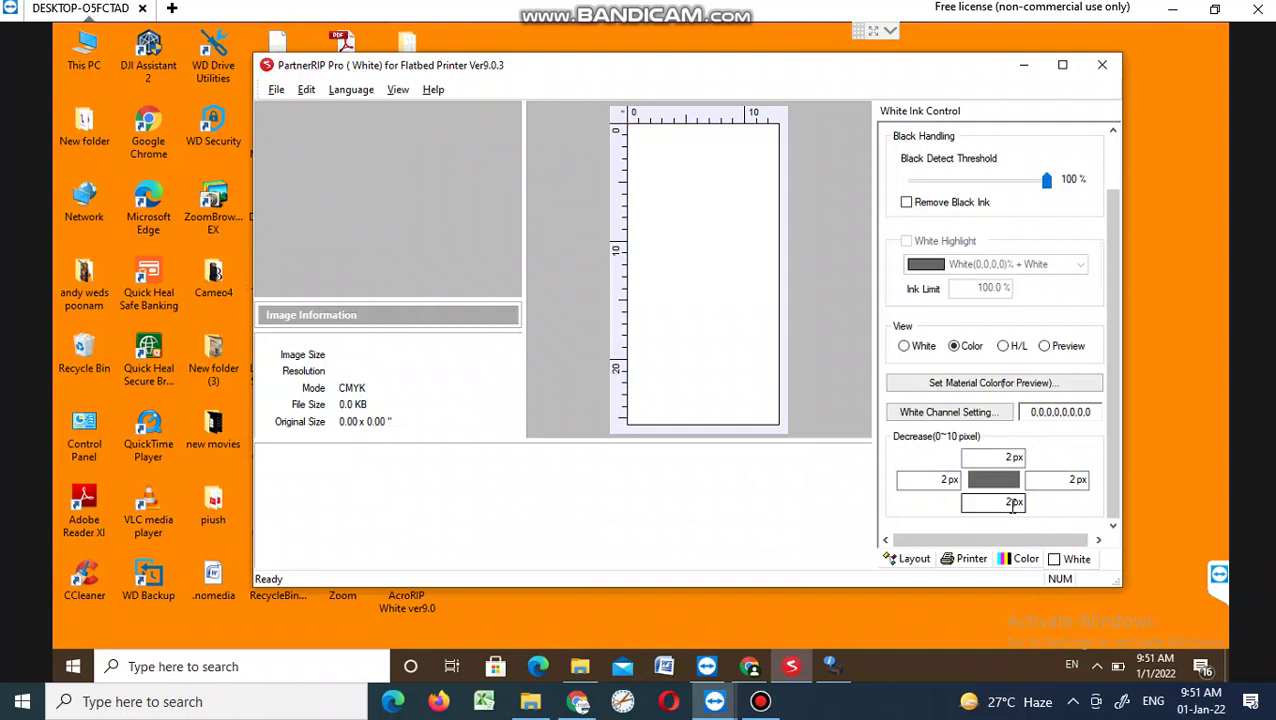
# Finish the bottom shrink value, minimize PartnerRIP and close the Epson status monitor
pyautogui.doubleClick(1013, 505)
pyautogui.click(1023, 64)
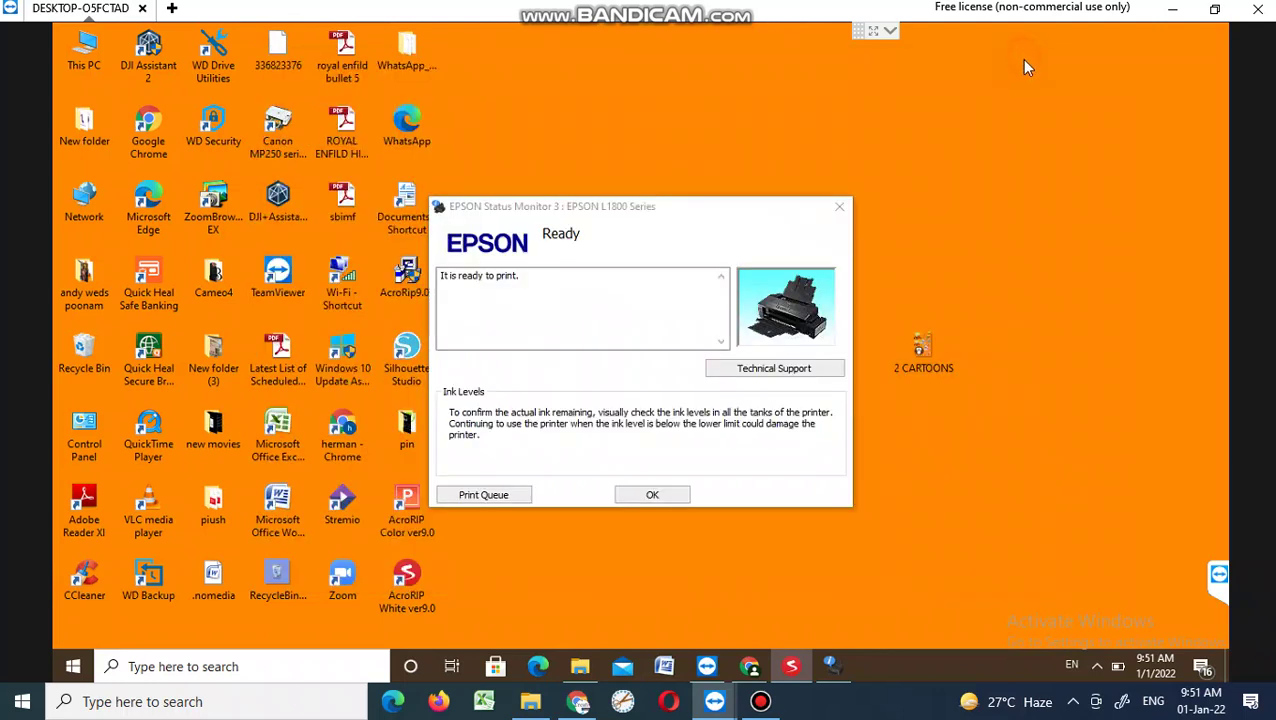
pyautogui.click(846, 208)
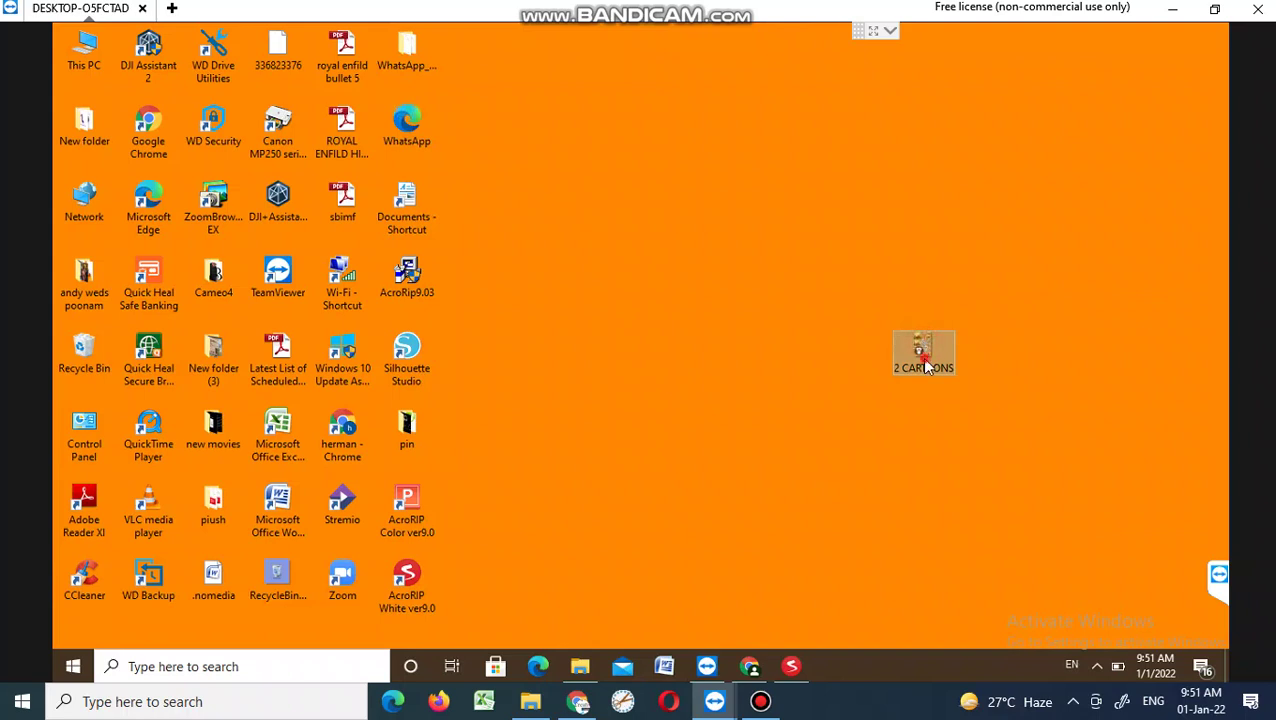
# Drag the 2 CARTOONS PNG from the desktop onto PartnerRIP to load it
pyautogui.moveTo(926, 368); pyautogui.dragTo(1050, 205)
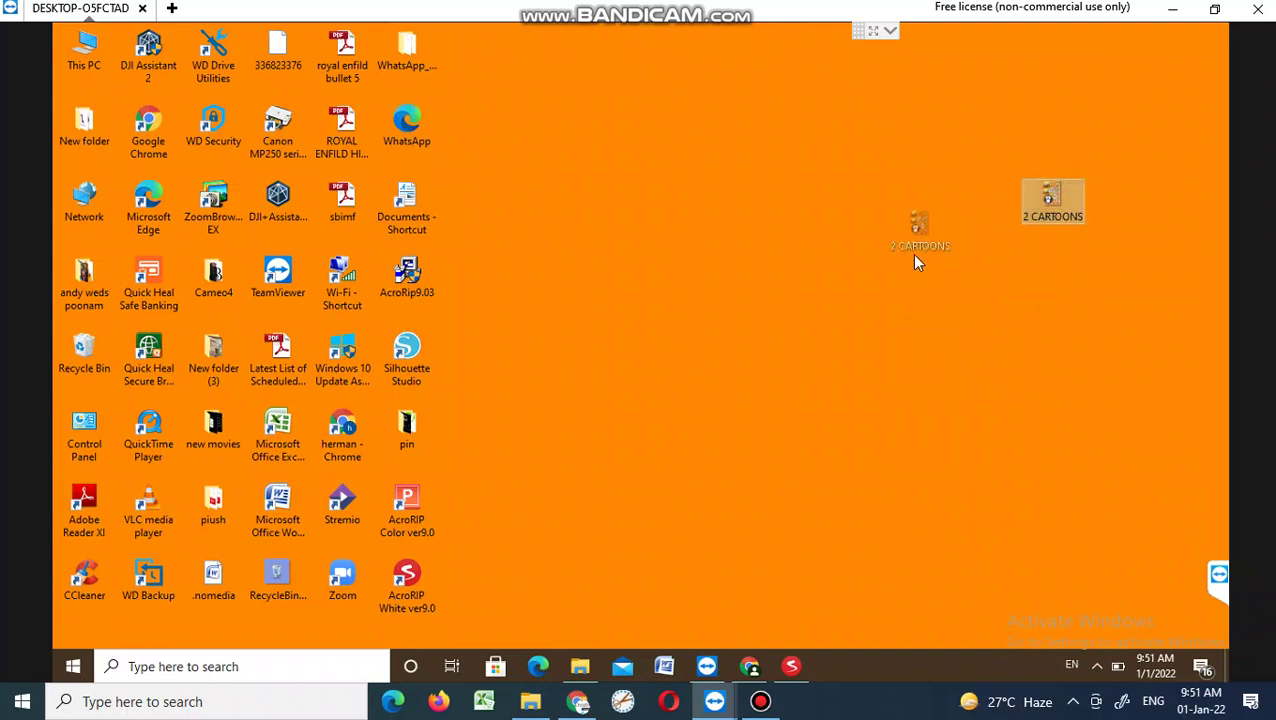
pyautogui.moveTo(918, 263); pyautogui.dragTo(918, 268)
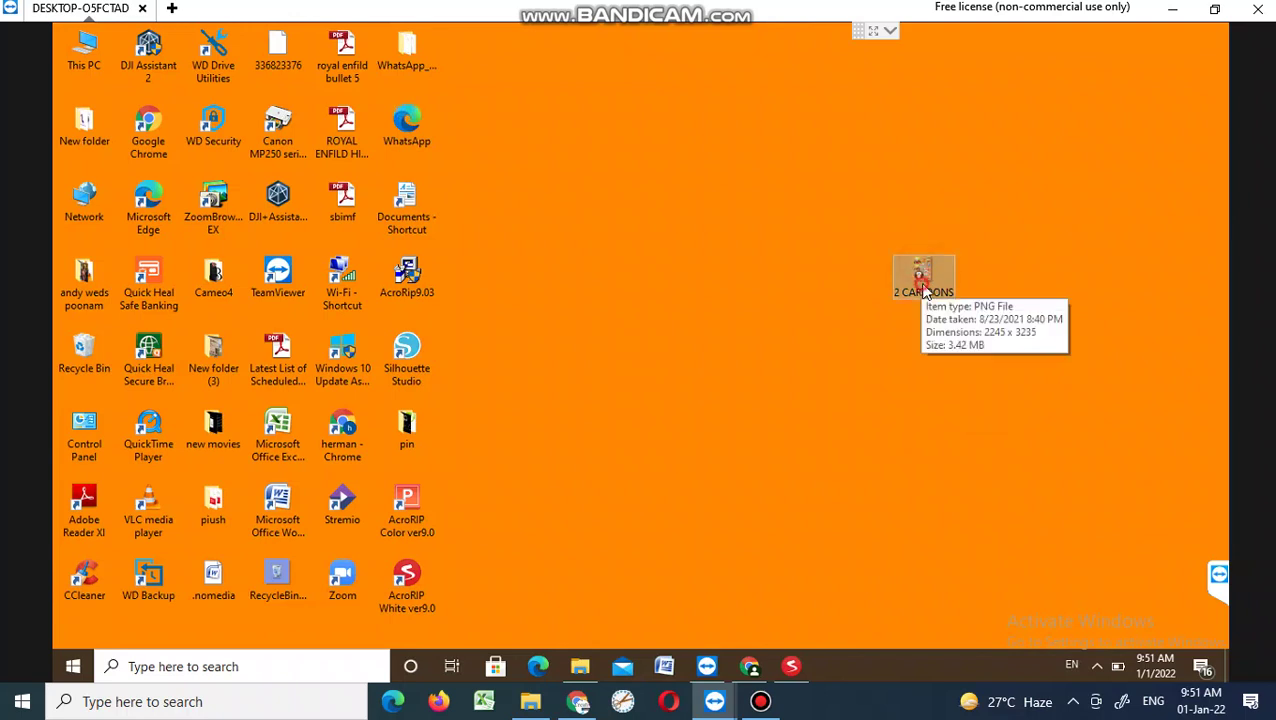
pyautogui.moveTo(925, 291)
pyautogui.mouseDown()
pyautogui.moveTo(797, 680)
pyautogui.moveTo(708, 259)
pyautogui.mouseUp()
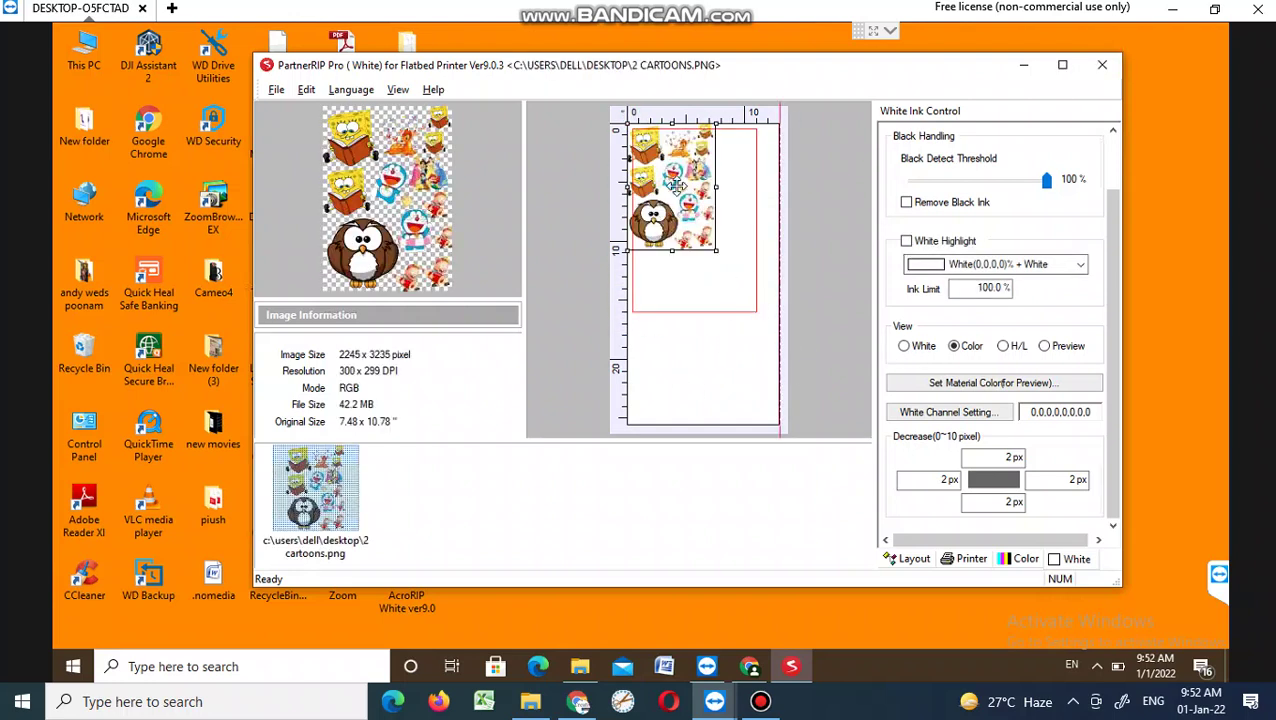
# Scale the cartoon image down to about 4.56 × 6.57 in on the page
pyautogui.moveTo(677, 186); pyautogui.dragTo(704, 210)
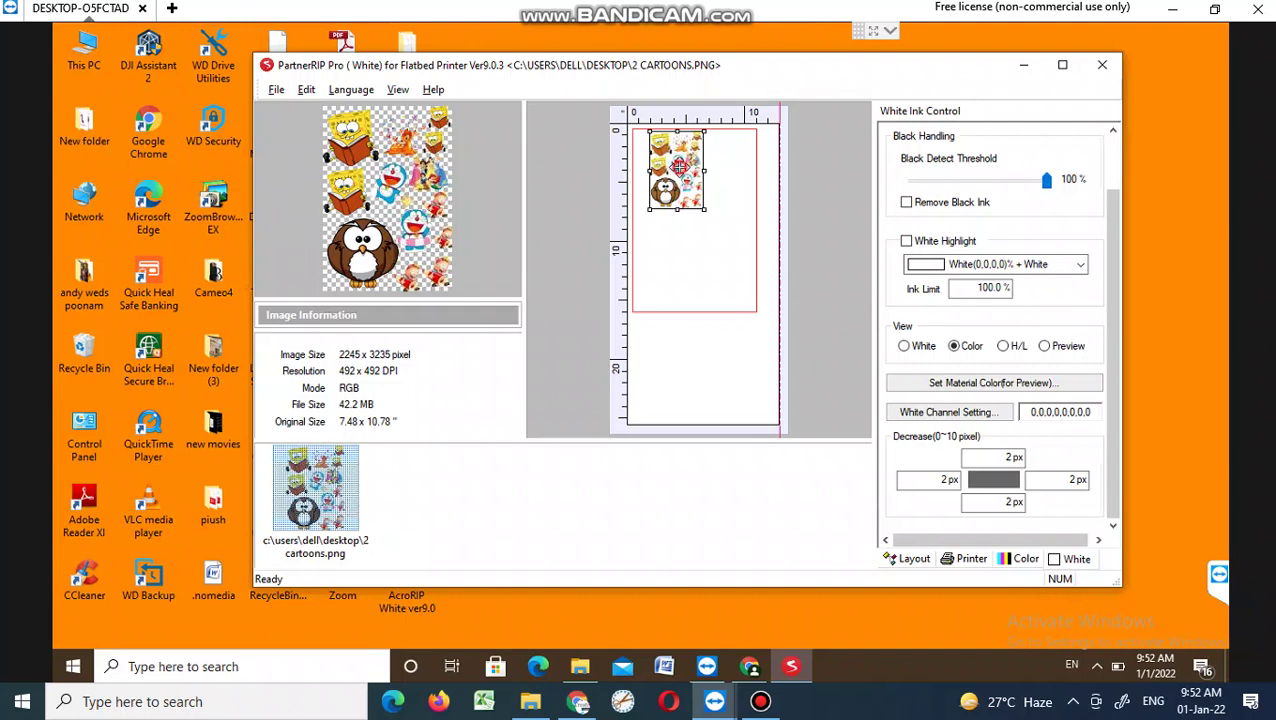
pyautogui.moveTo(679, 167); pyautogui.dragTo(698, 165)
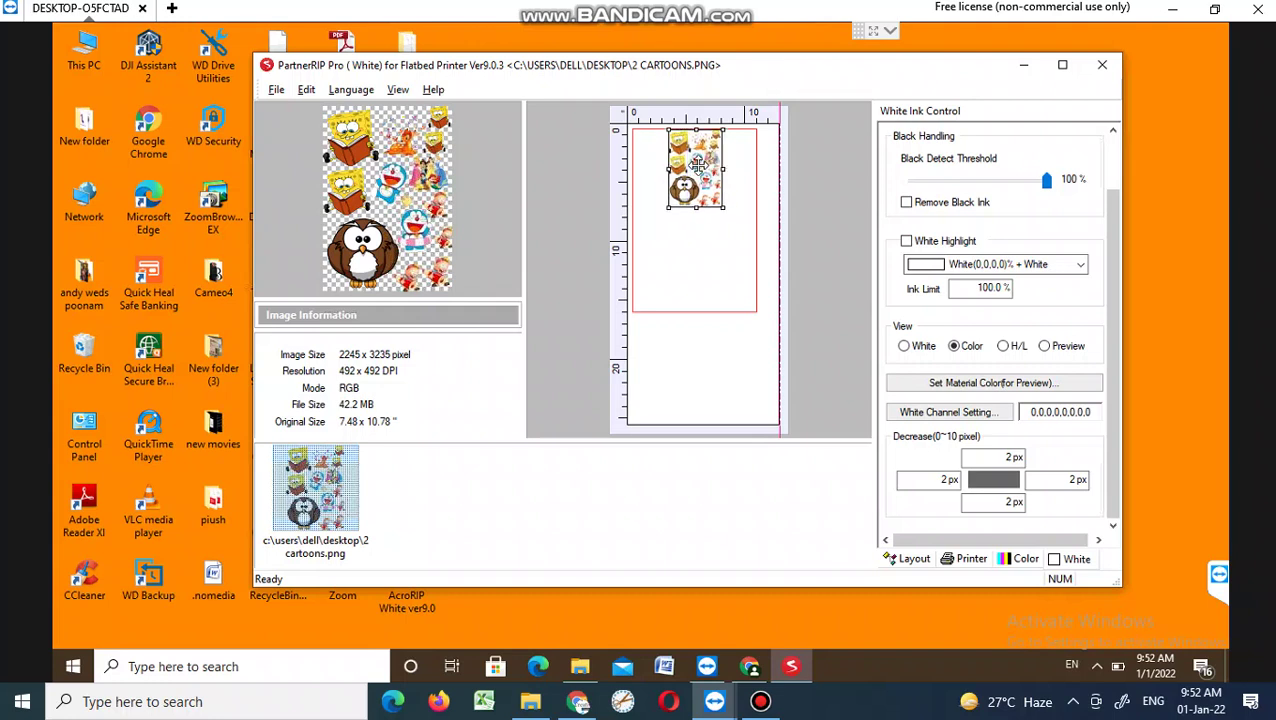
pyautogui.click(968, 559)
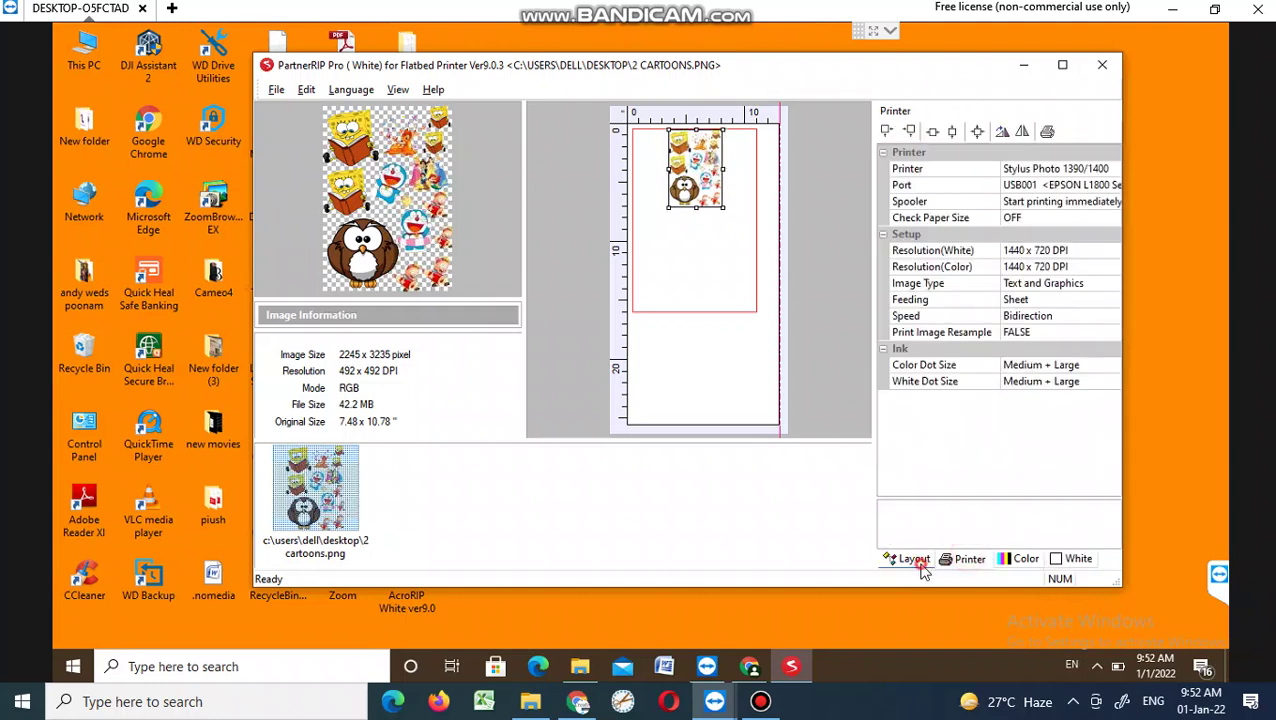
pyautogui.click(913, 560)
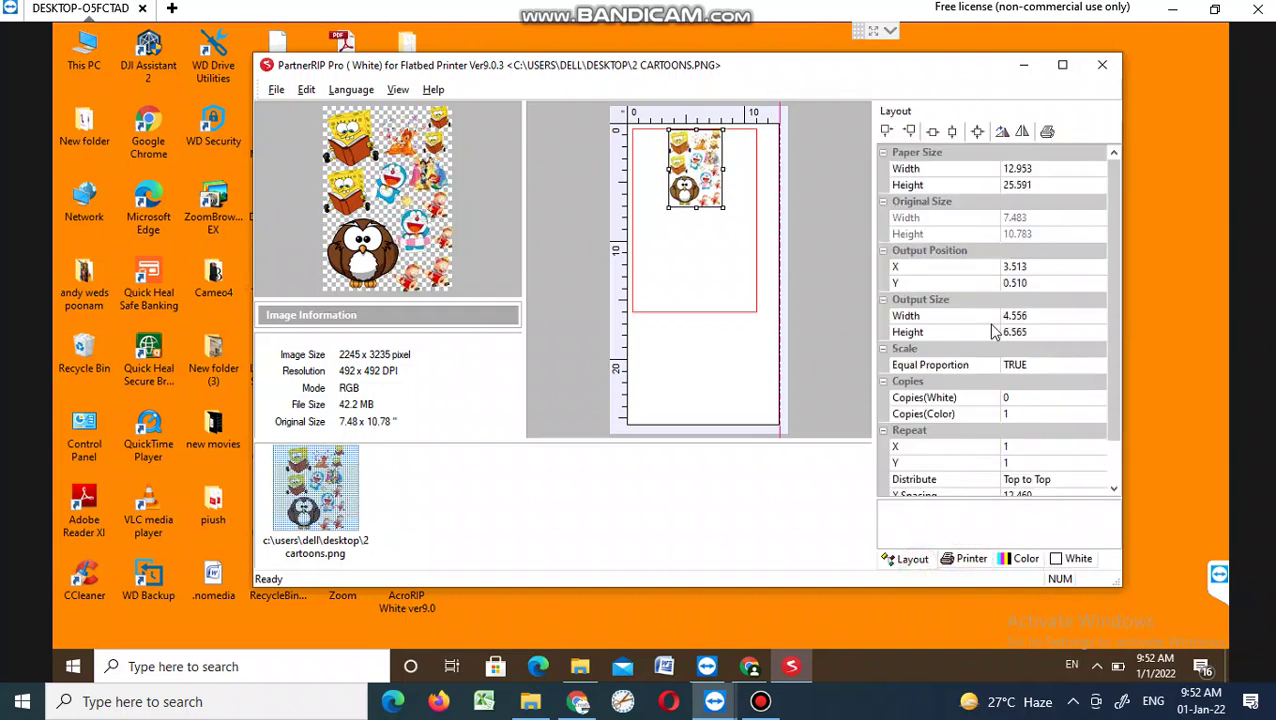
pyautogui.click(970, 559)
pyautogui.click(913, 559)
# Drag the image until Output Position reads X 2.927, Y 1.239
pyautogui.moveTo(710, 183); pyautogui.dragTo(703, 176)
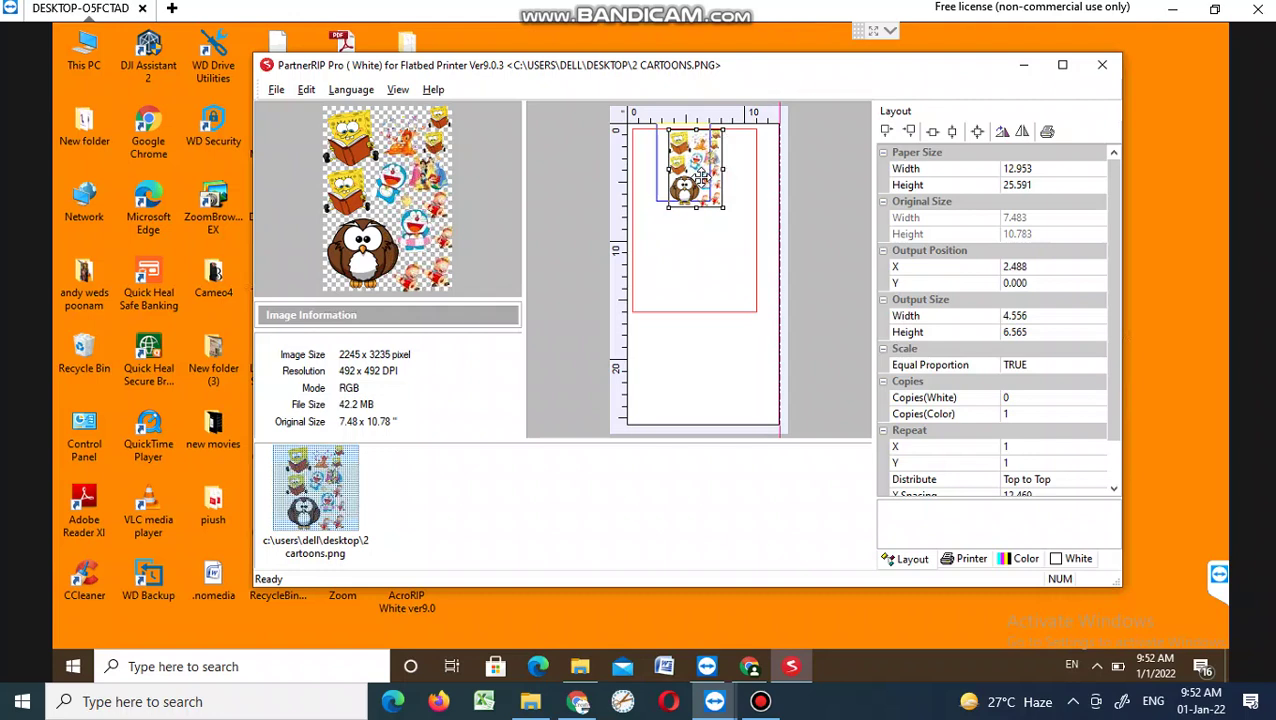
pyautogui.moveTo(702, 176)
pyautogui.mouseDown()
pyautogui.moveTo(706, 186)
pyautogui.moveTo(697, 149)
pyautogui.mouseUp()
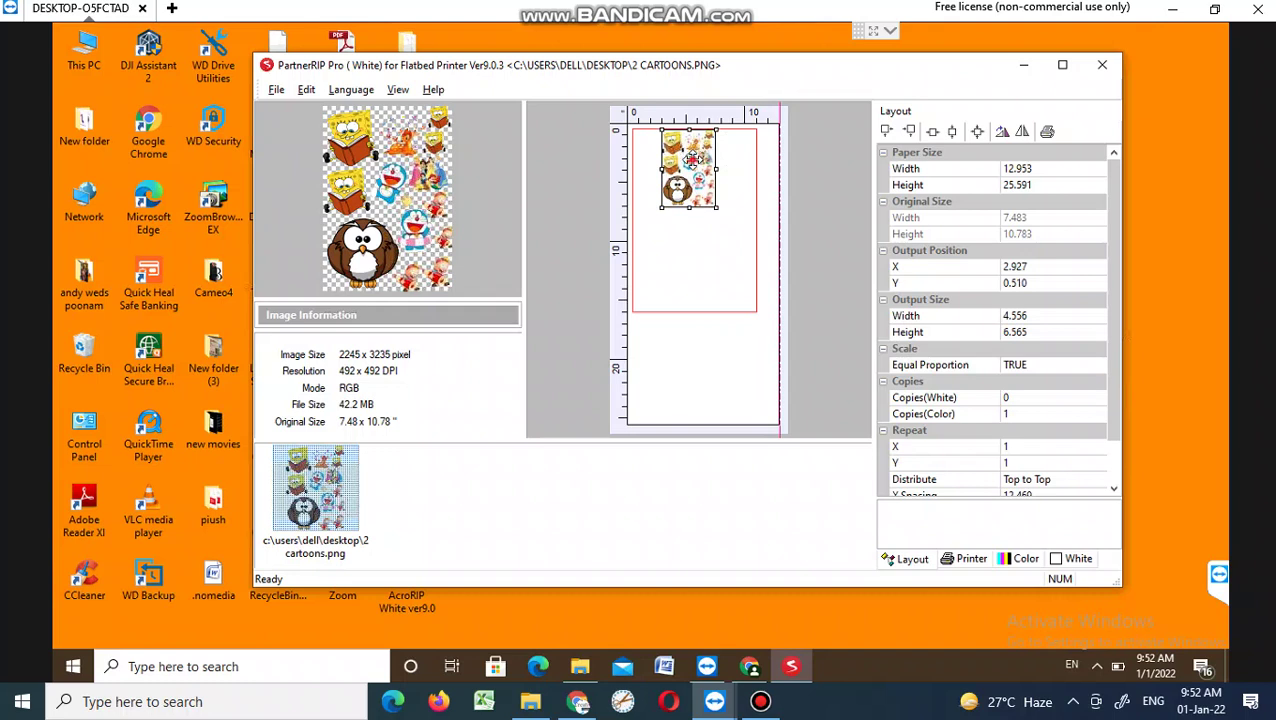
pyautogui.moveTo(696, 152); pyautogui.dragTo(693, 146)
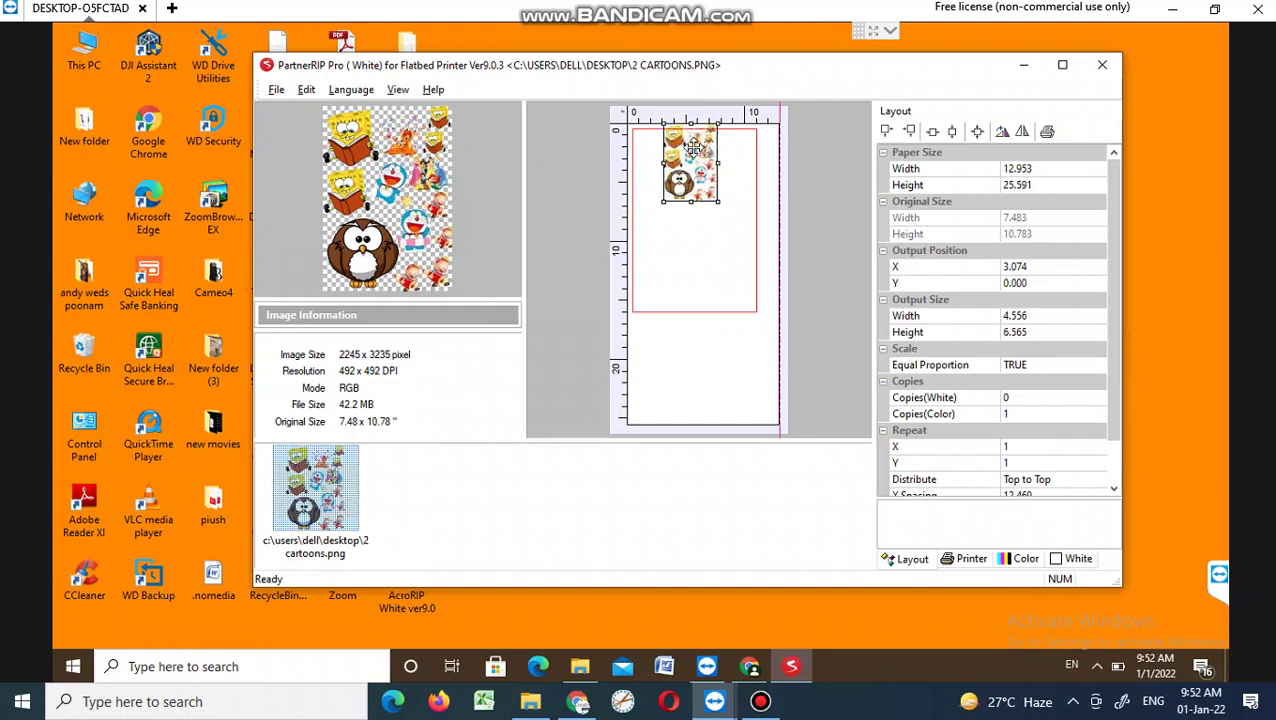
pyautogui.moveTo(693, 146); pyautogui.dragTo(691, 162)
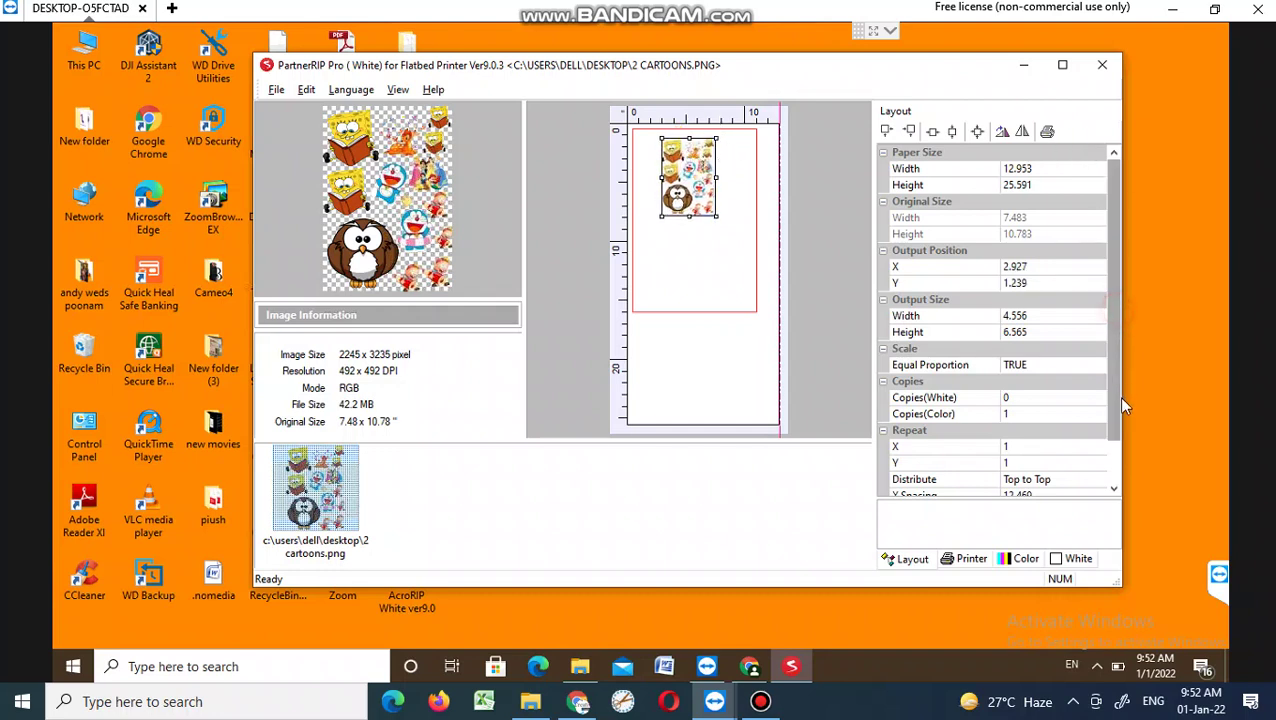
pyautogui.moveTo(1117, 396); pyautogui.dragTo(1126, 442)
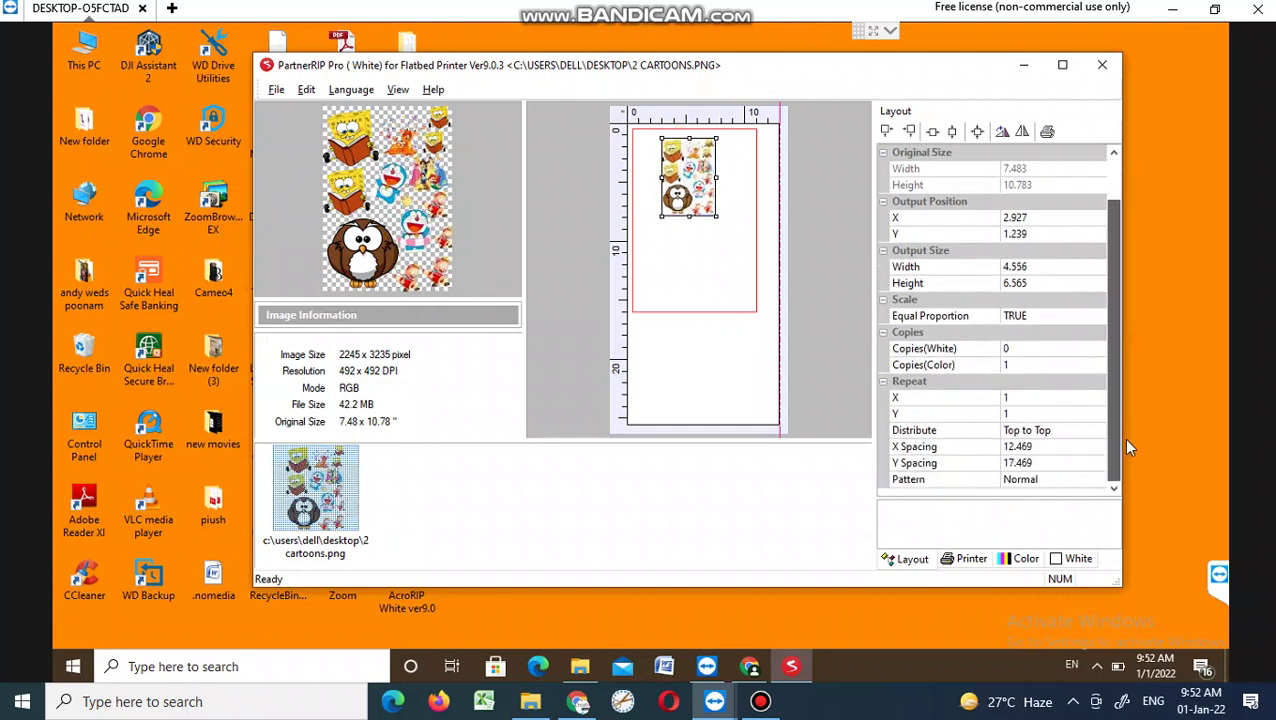
# Enable Print Color First and COLOR+WHITE in the Print dialog
pyautogui.click(1047, 132)
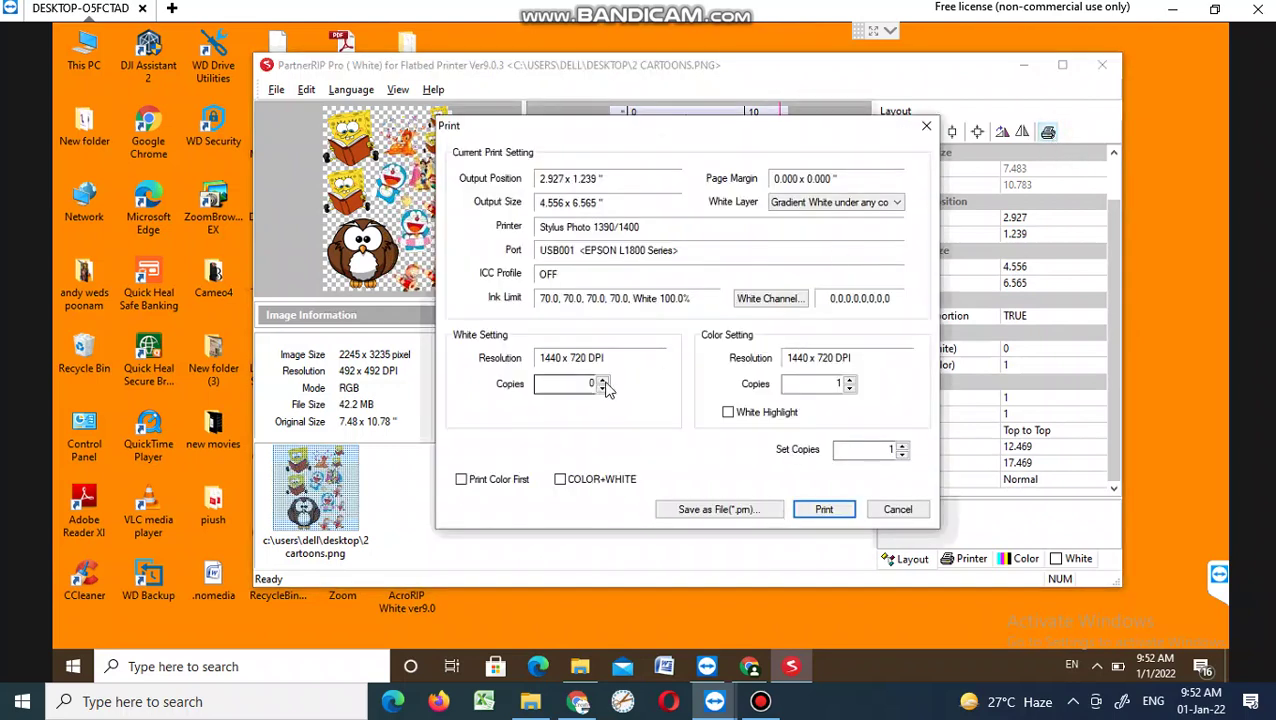
pyautogui.click(463, 481)
pyautogui.click(561, 482)
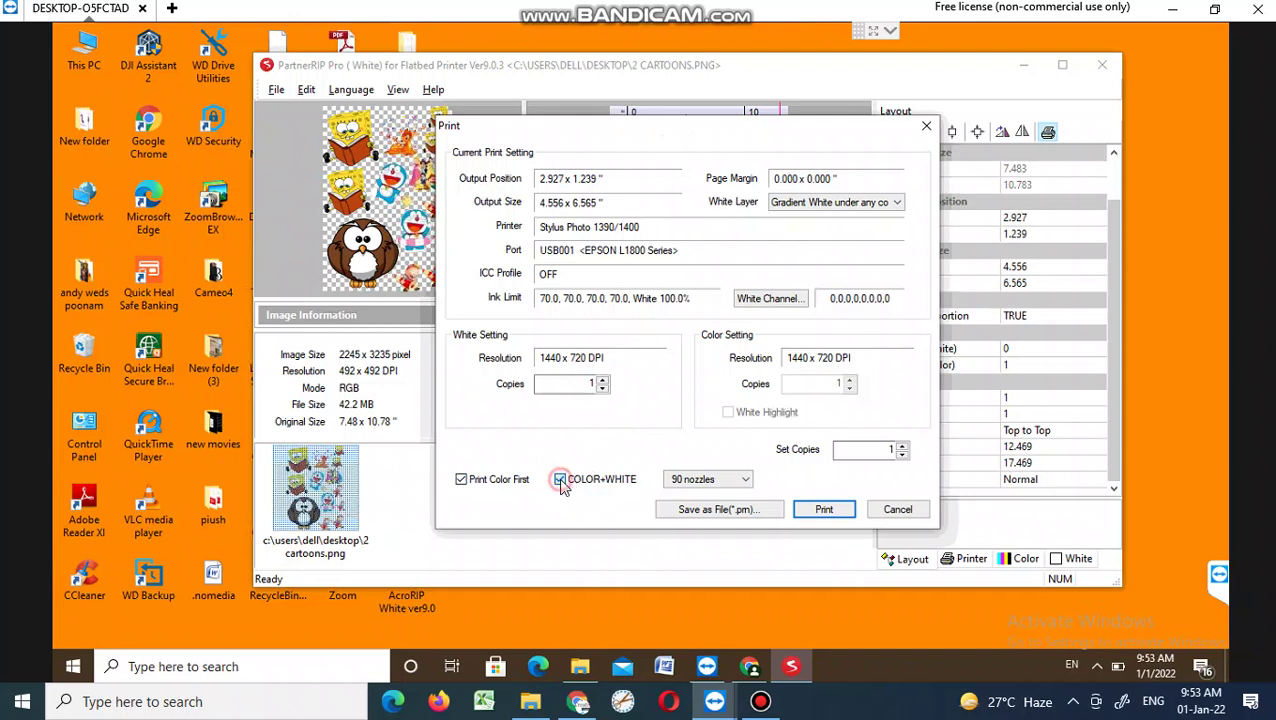
pyautogui.click(560, 479)
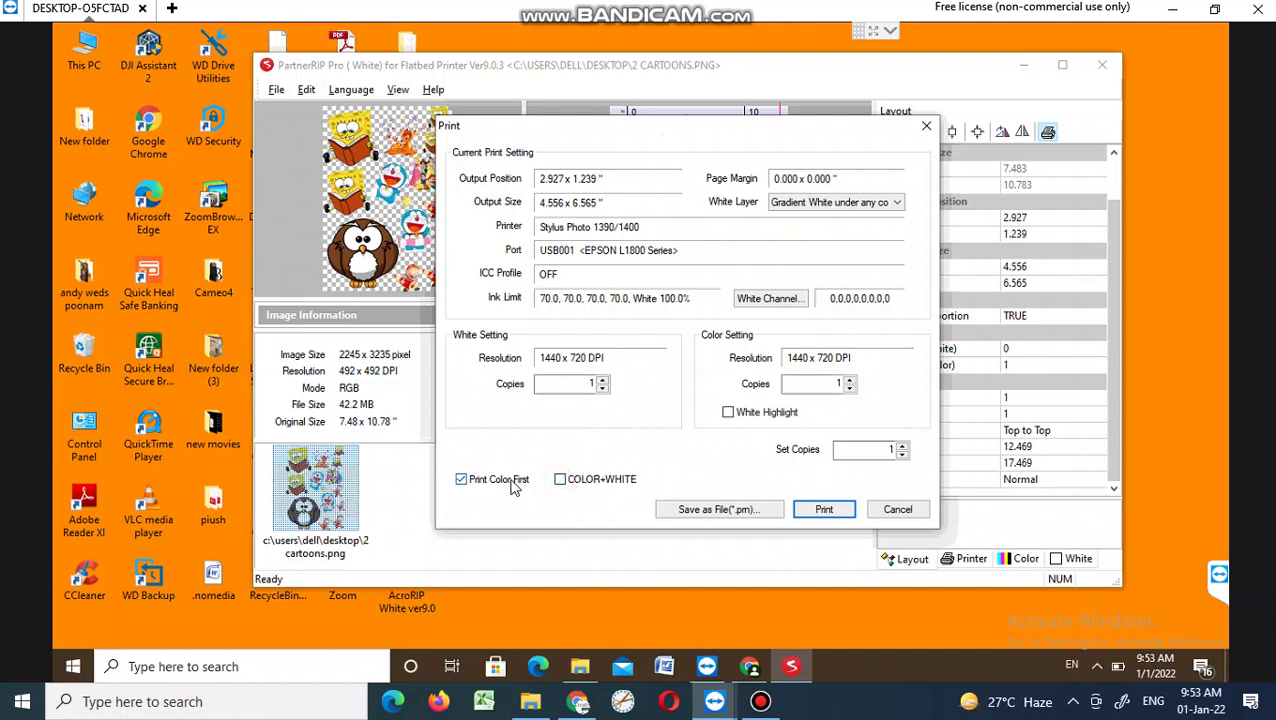
pyautogui.click(602, 388)
pyautogui.click(560, 479)
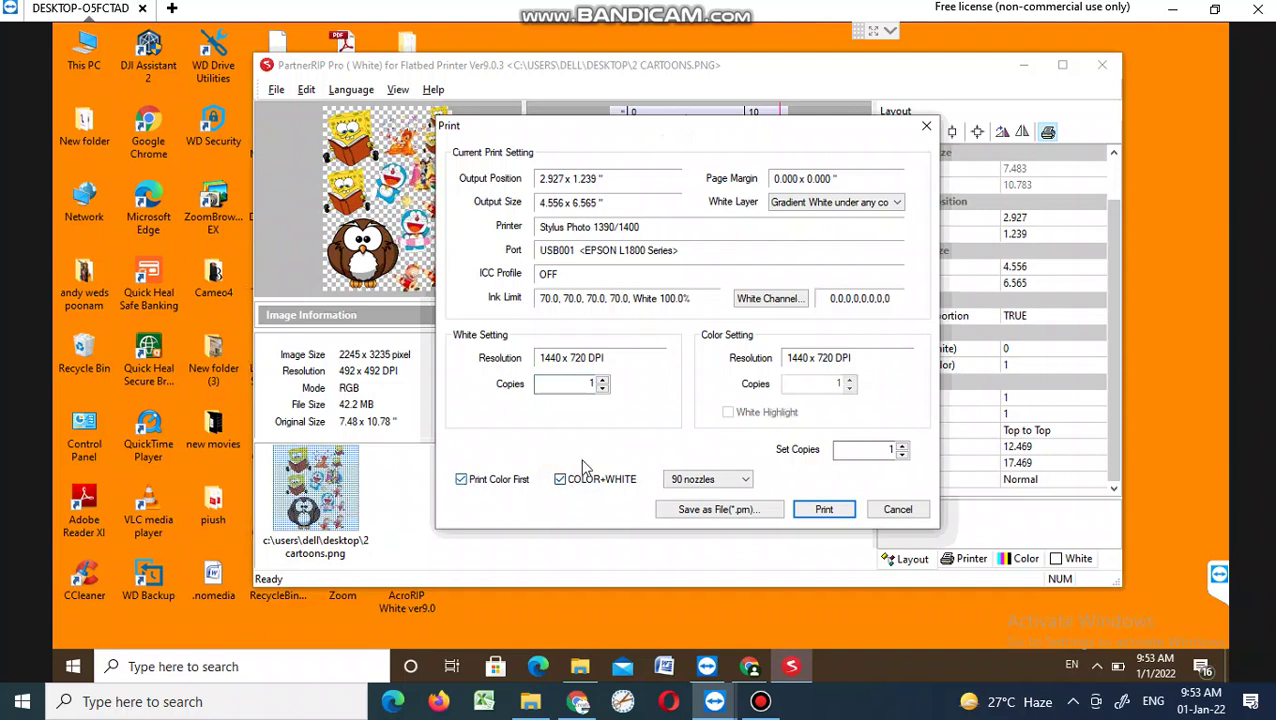
pyautogui.doubleClick(581, 383)
# Send the cartoon layout to the Epson L1800 as a colour-and-white job
pyautogui.click(822, 509)
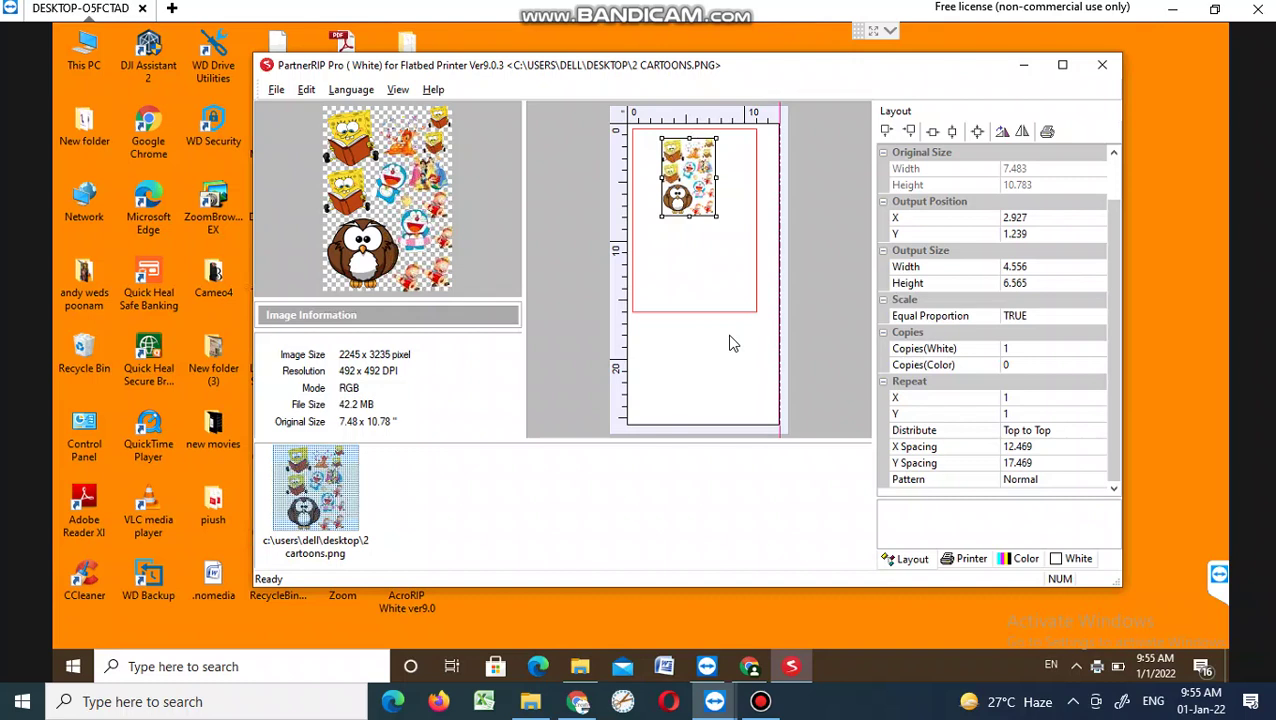
# Open the EPSON L1800 Series queue showing 2 cartoons.png printing
pyautogui.doubleClick(1097, 668)
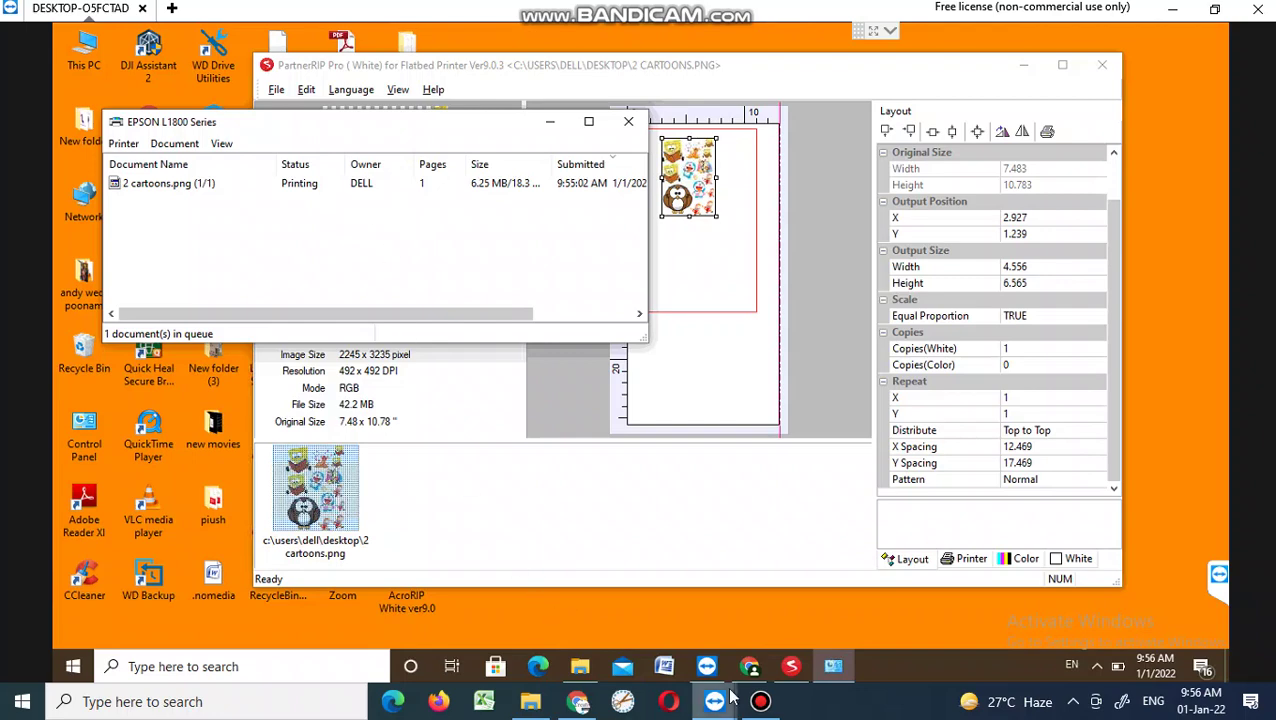
pyautogui.click(760, 701)
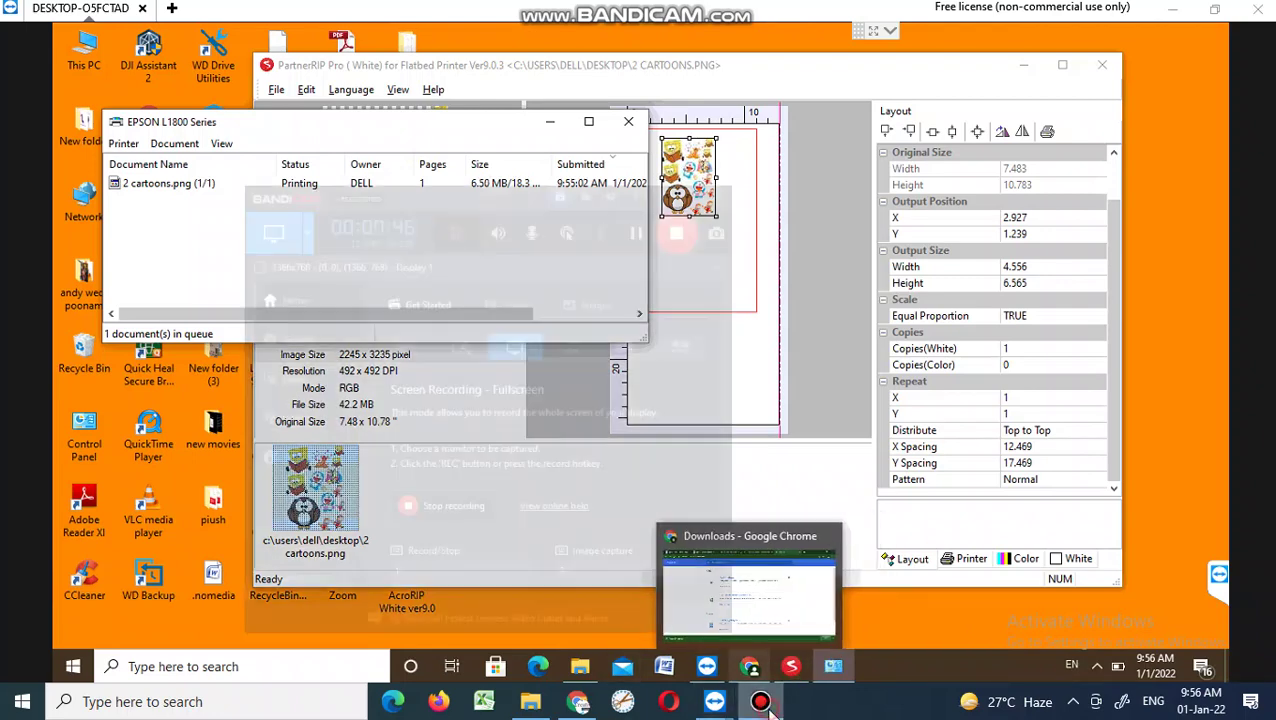